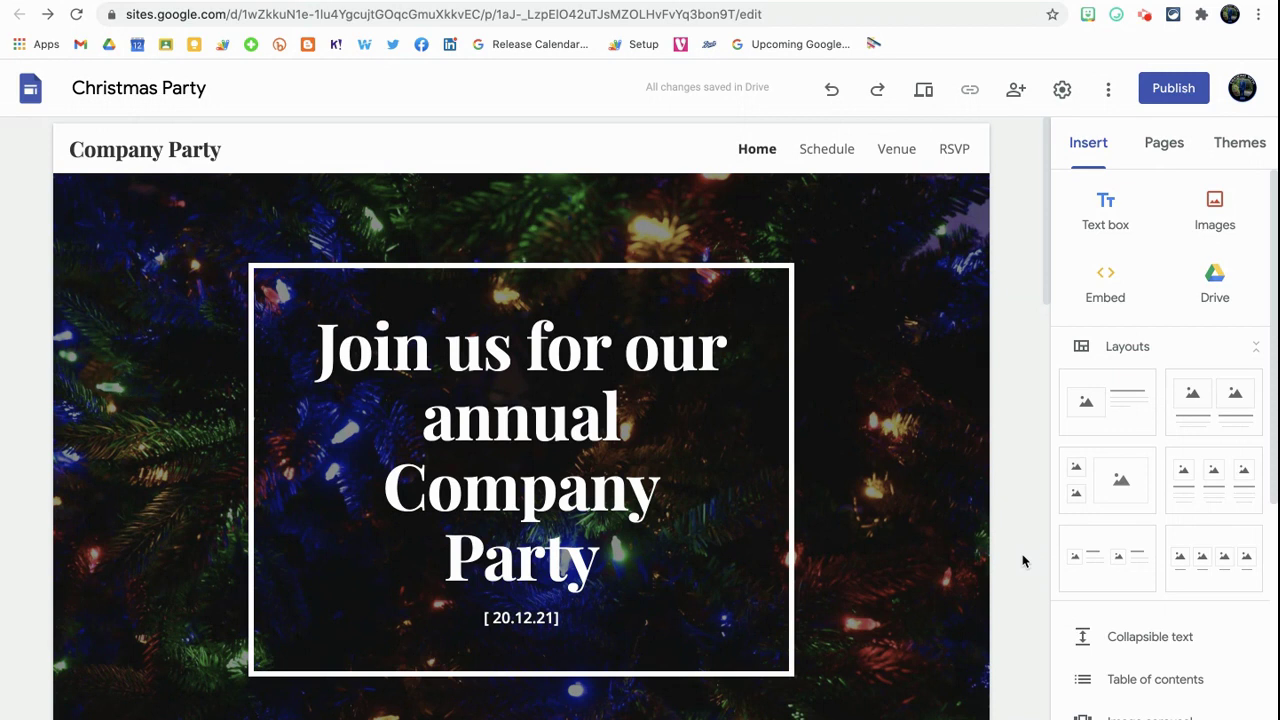
Scroll down past the venue and 20 December 2021 date to the festive-evening invitation text
{"action": "scroll", "coordinate": [1022, 561], "scroll_direction": "down", "scroll_amount": 6}
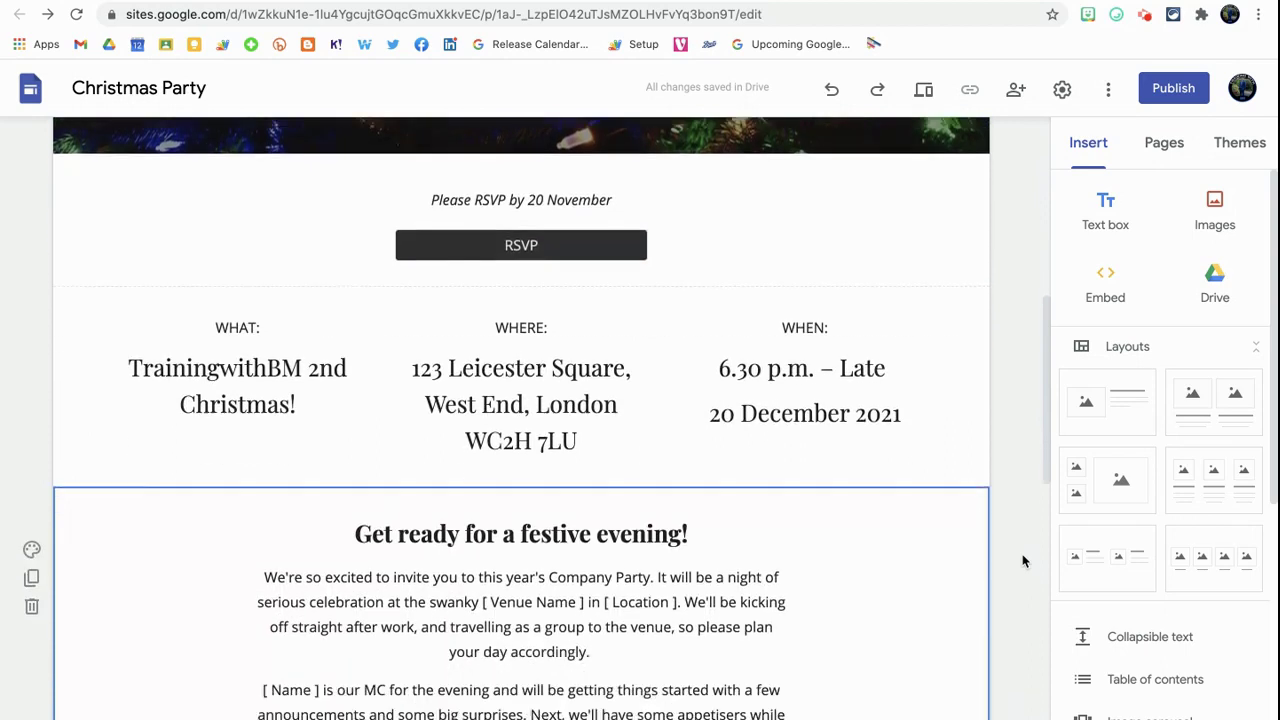
{"action": "scroll", "coordinate": [1022, 561], "scroll_direction": "down", "scroll_amount": 3}
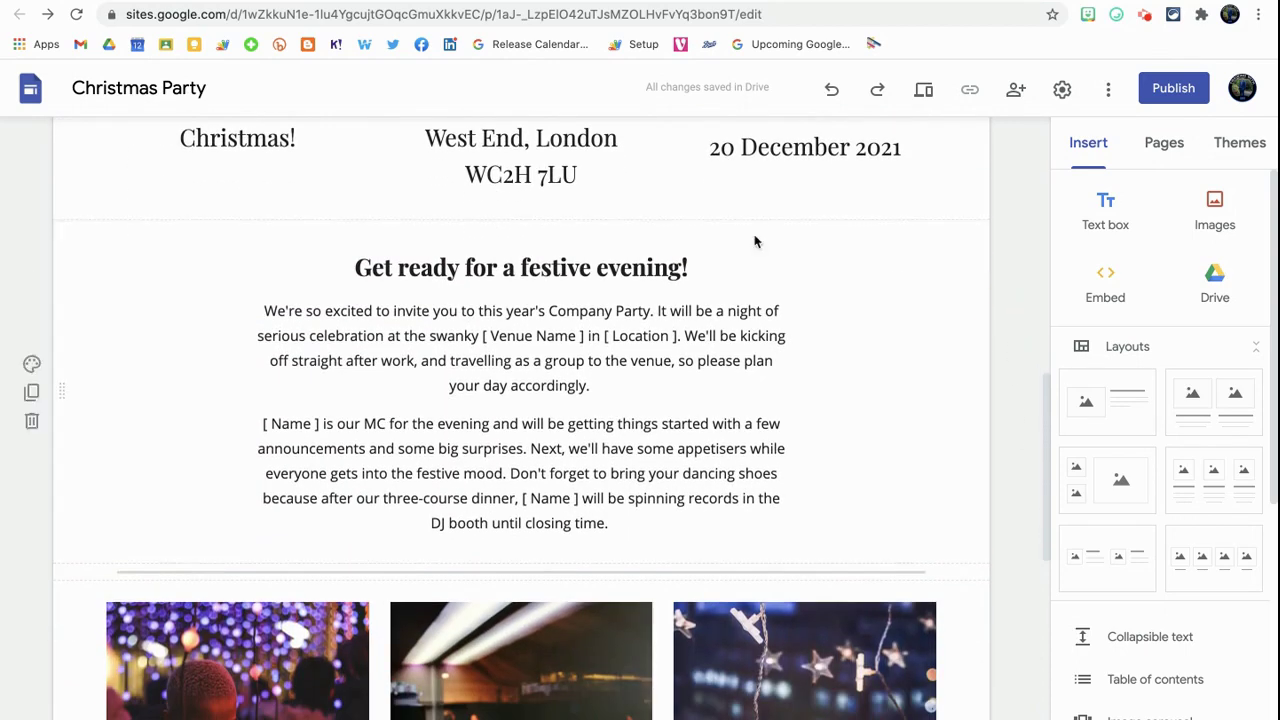
Select the line 'your day accordingly.' in the invitation text block
{"action": "left_click", "coordinate": [495, 284]}
{"action": "left_click", "coordinate": [407, 293]}
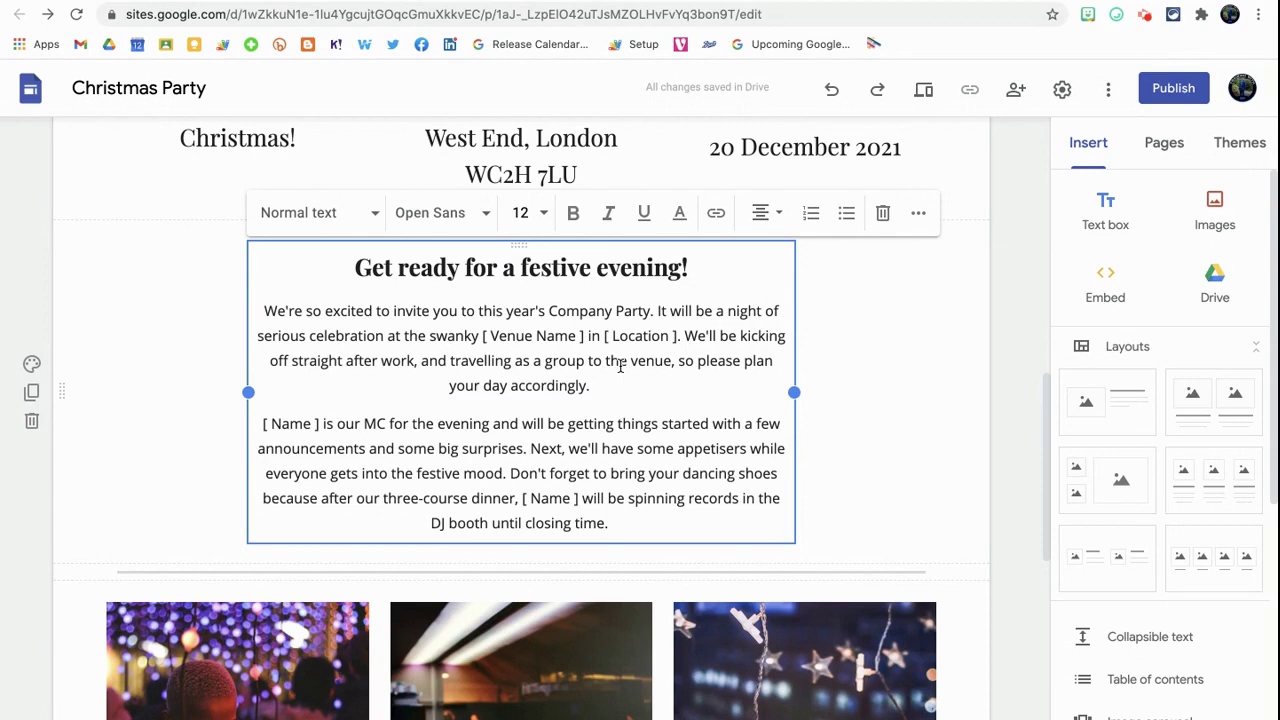
{"action": "left_click", "coordinate": [598, 386]}
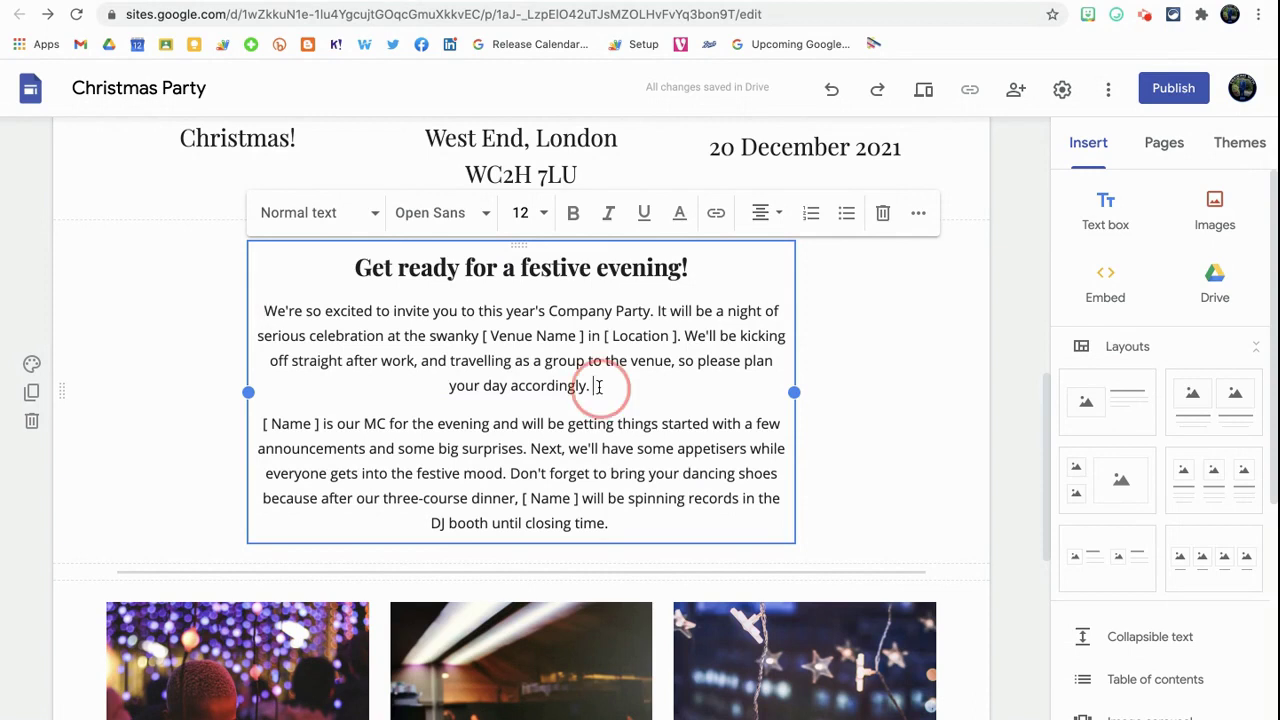
{"action": "left_click_drag", "start_coordinate": [598, 386], "coordinate": [449, 380]}
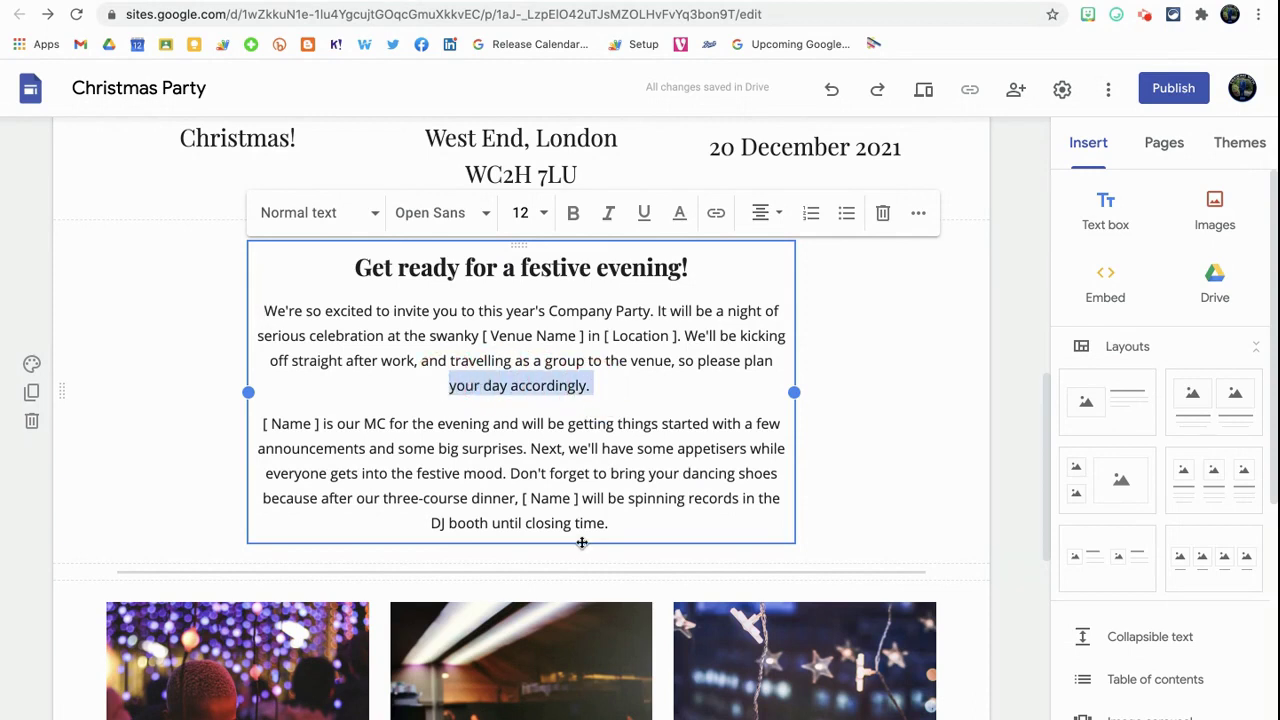
Set the selected line's font size to 35
{"action": "left_click", "coordinate": [328, 218]}
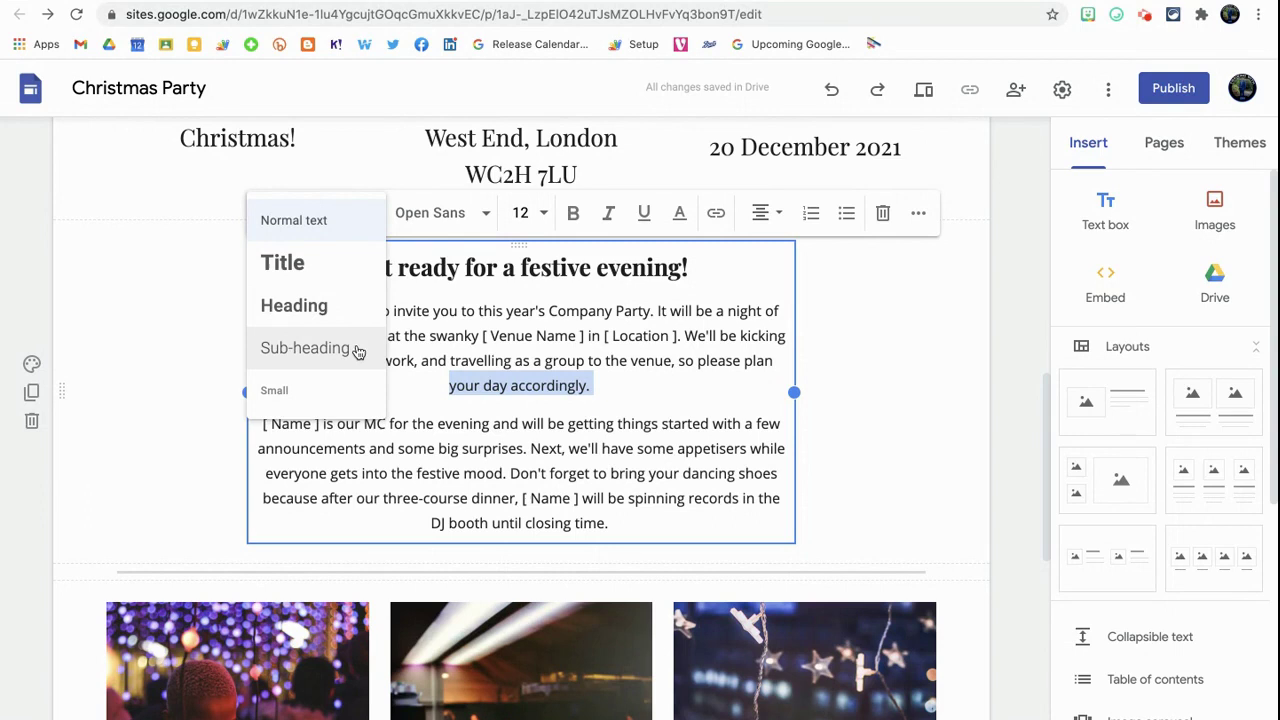
{"action": "left_click", "coordinate": [541, 213]}
{"action": "scroll", "coordinate": [518, 480], "scroll_direction": "down", "scroll_amount": 2}
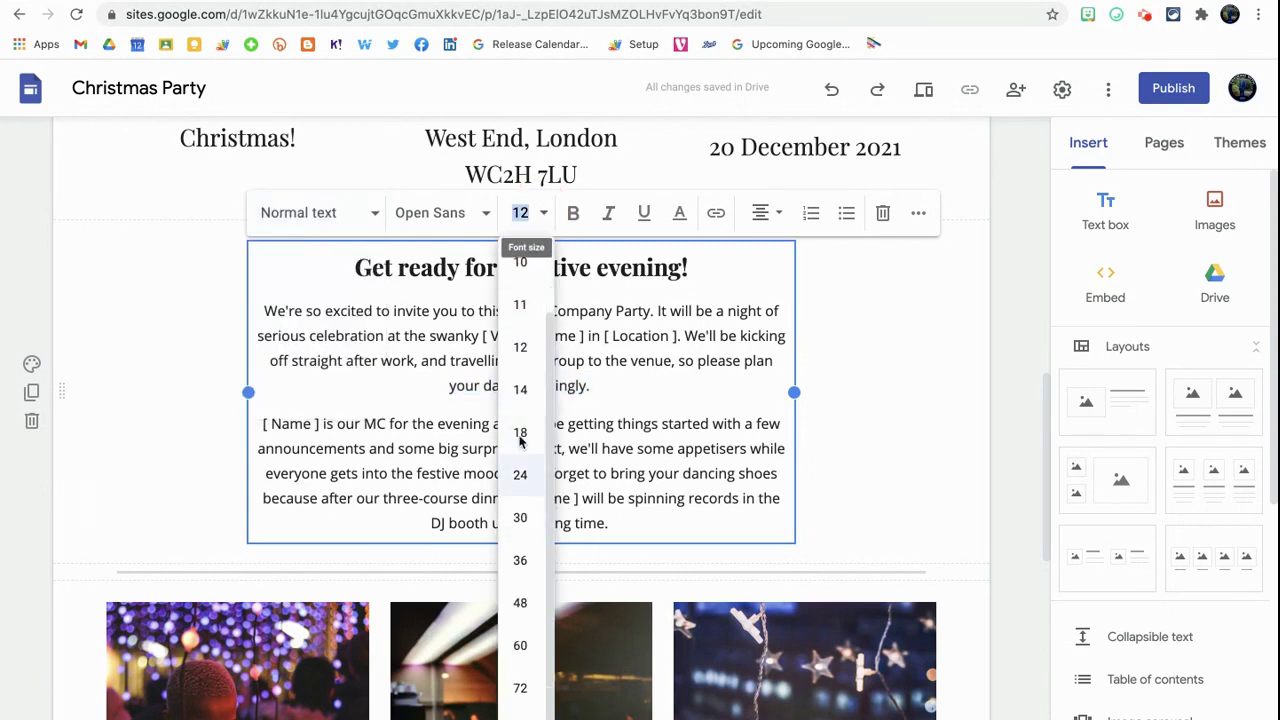
{"action": "left_click", "coordinate": [520, 517]}
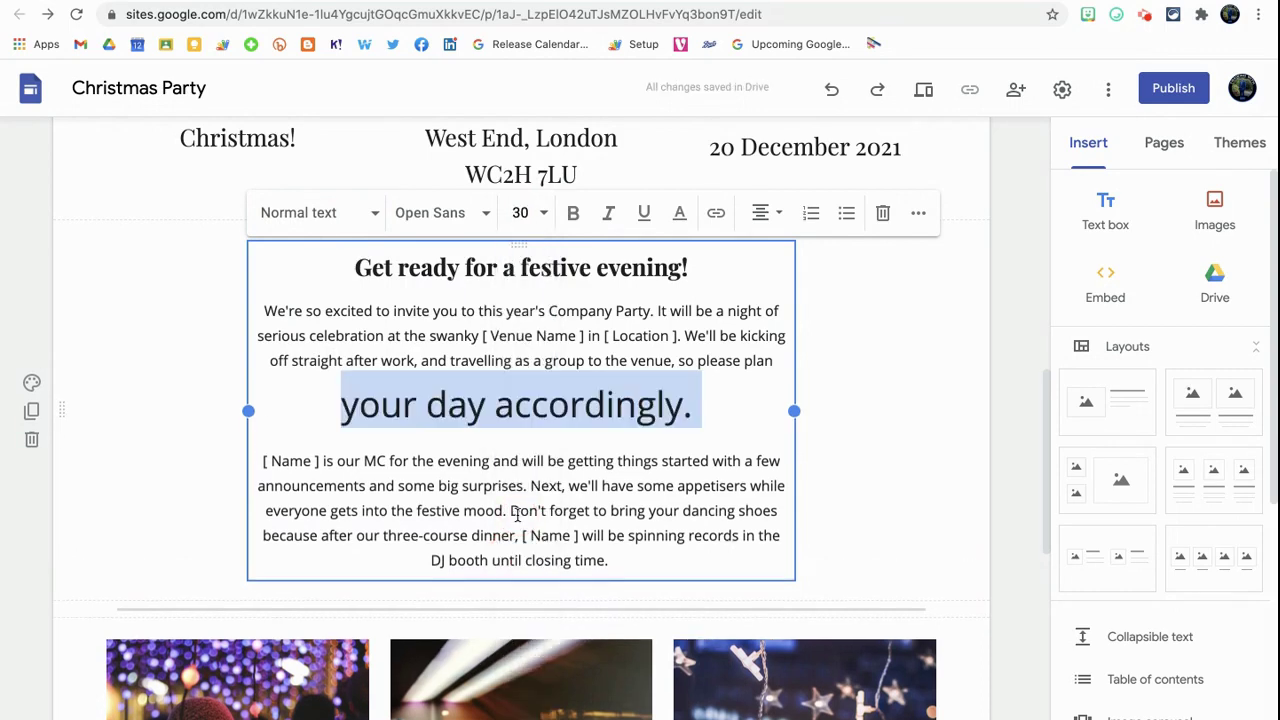
{"action": "left_click", "coordinate": [527, 210]}
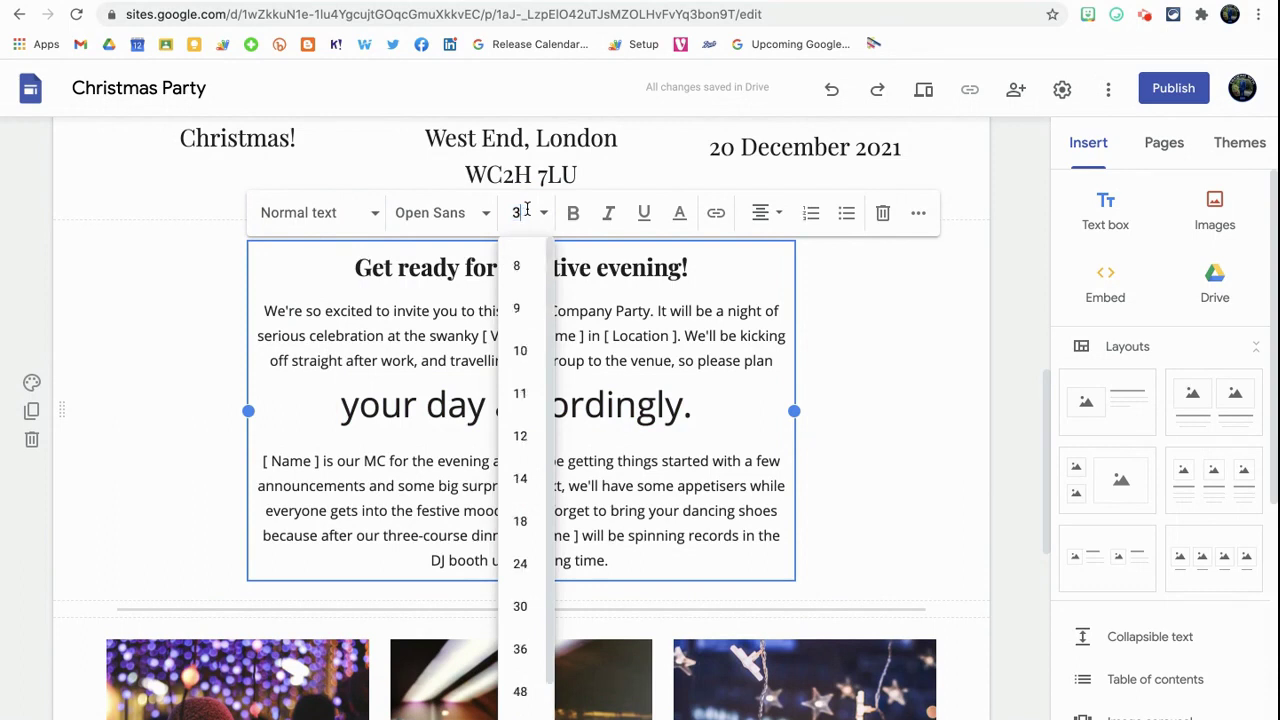
{"action": "type", "text": "35"}
{"action": "key", "text": "Return"}
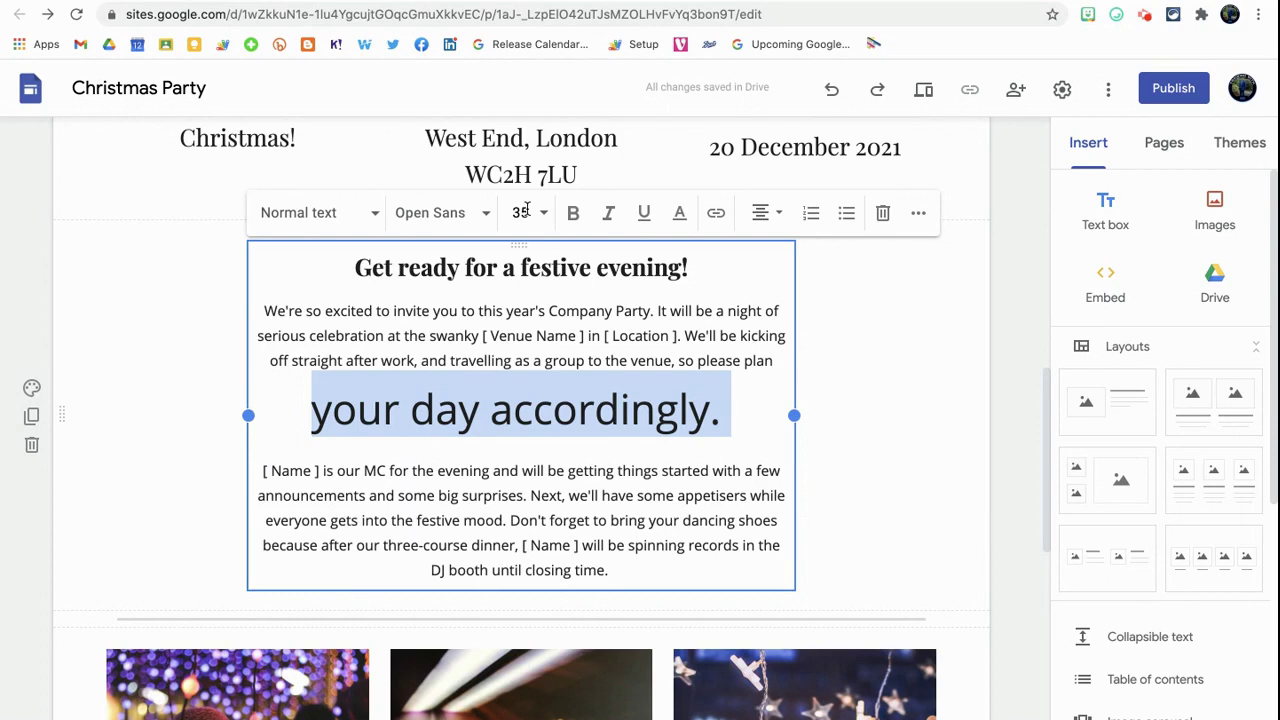
Change the 'your day accordingly.' line's font to Pacifico, trying Impact first
{"action": "left_click", "coordinate": [451, 213]}
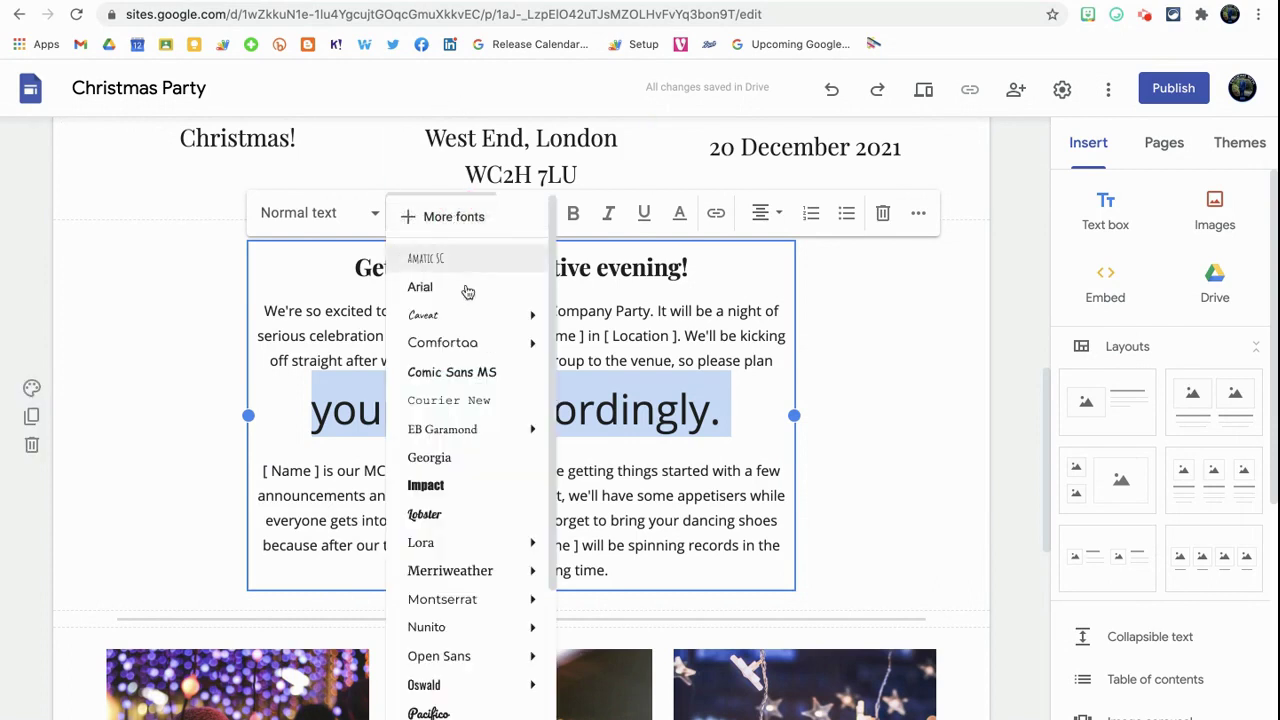
{"action": "mouse_move", "coordinate": [501, 343]}
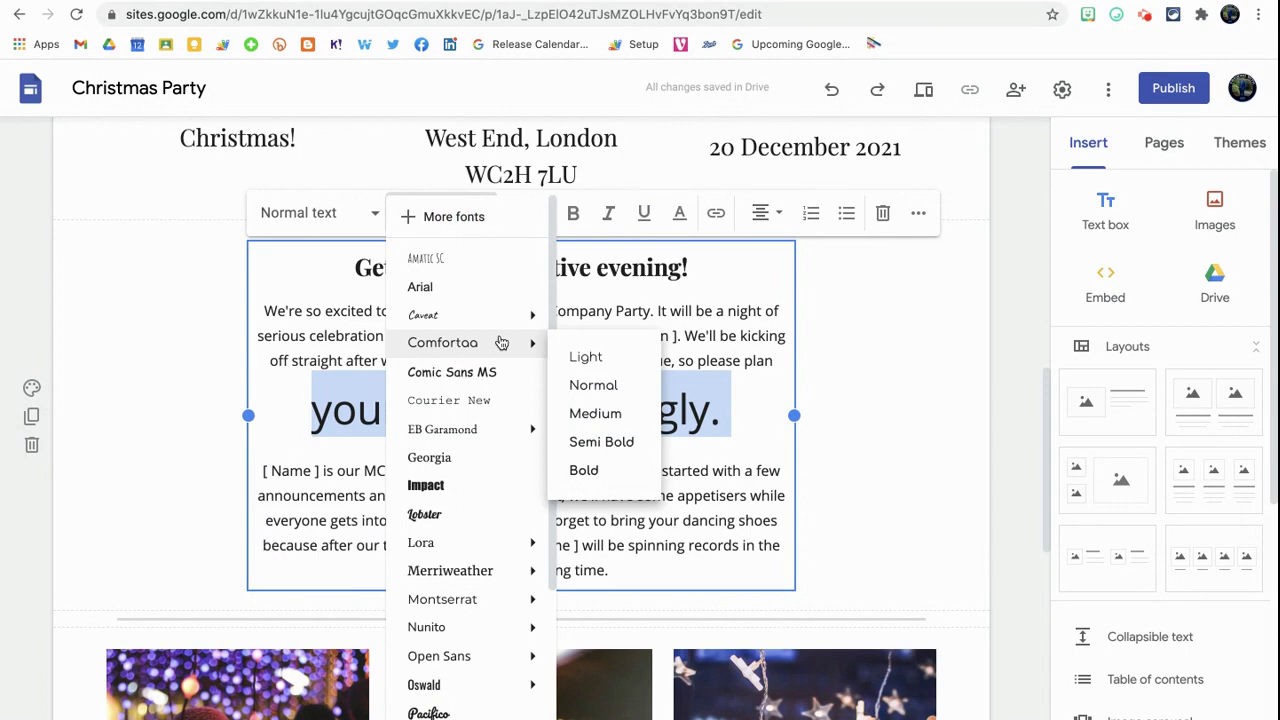
{"action": "left_click", "coordinate": [463, 484]}
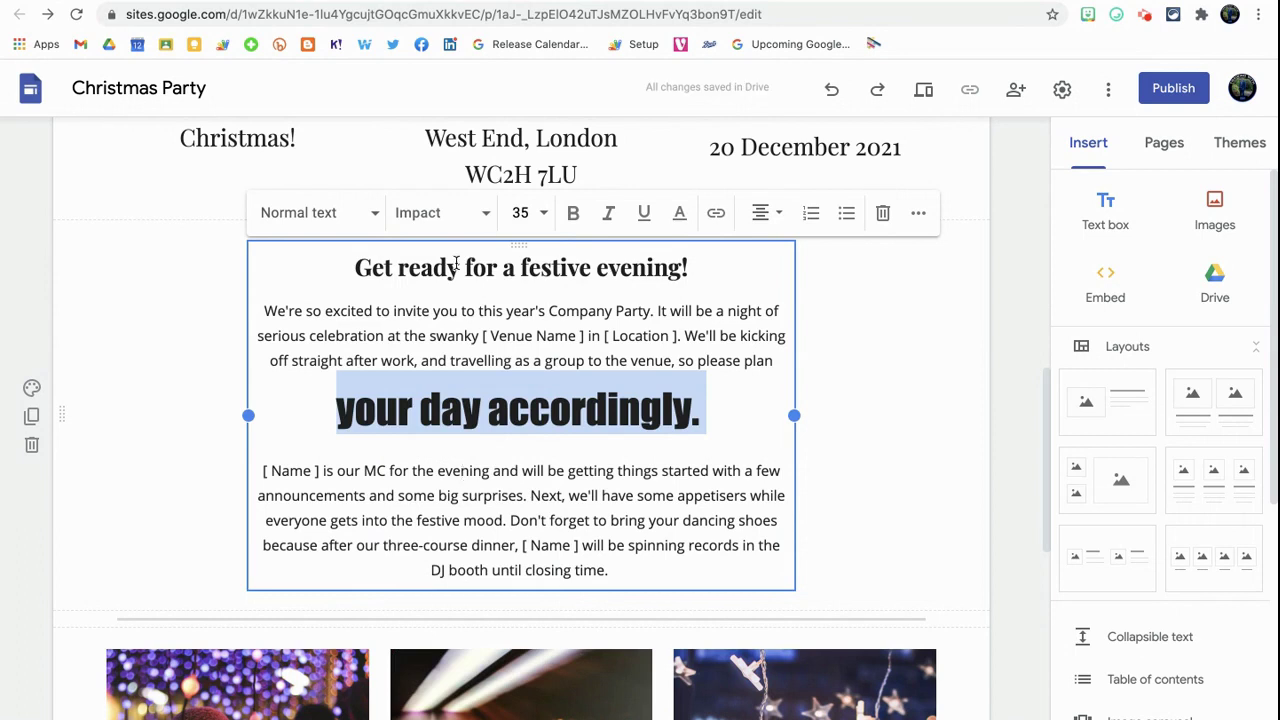
{"action": "left_click", "coordinate": [434, 215]}
{"action": "scroll", "coordinate": [480, 530], "scroll_direction": "down", "scroll_amount": 2}
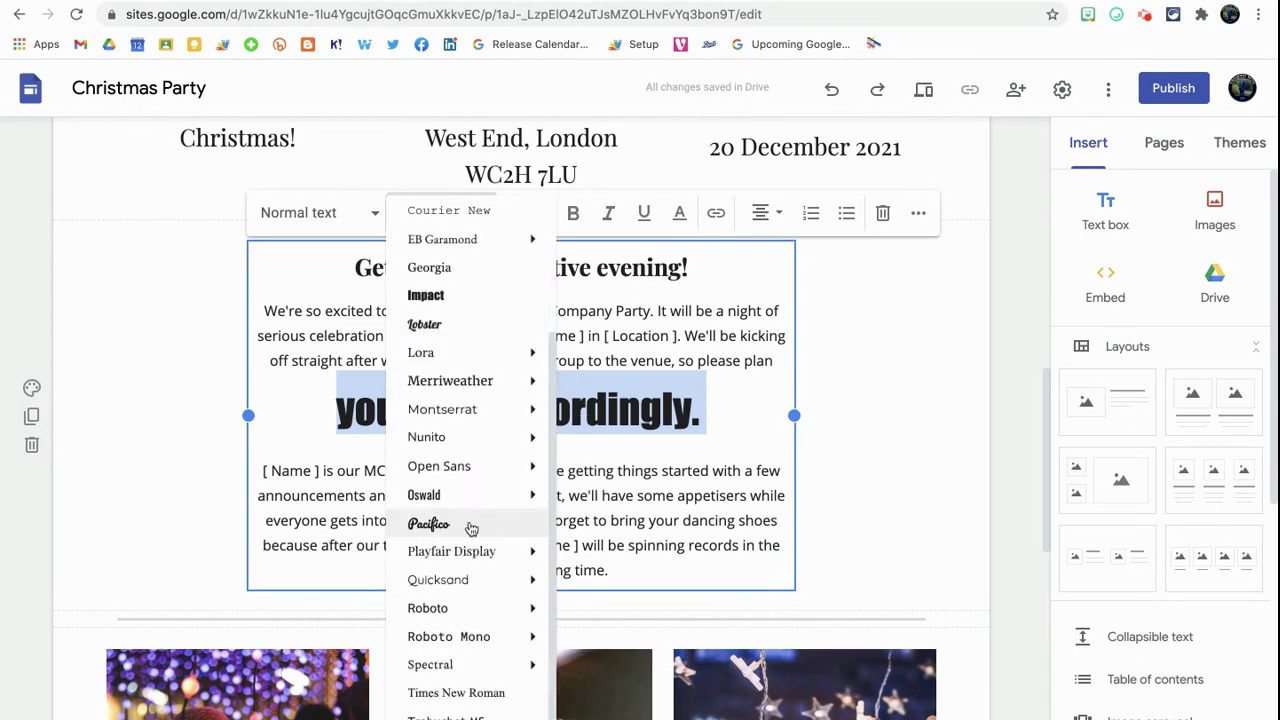
{"action": "left_click", "coordinate": [462, 526]}
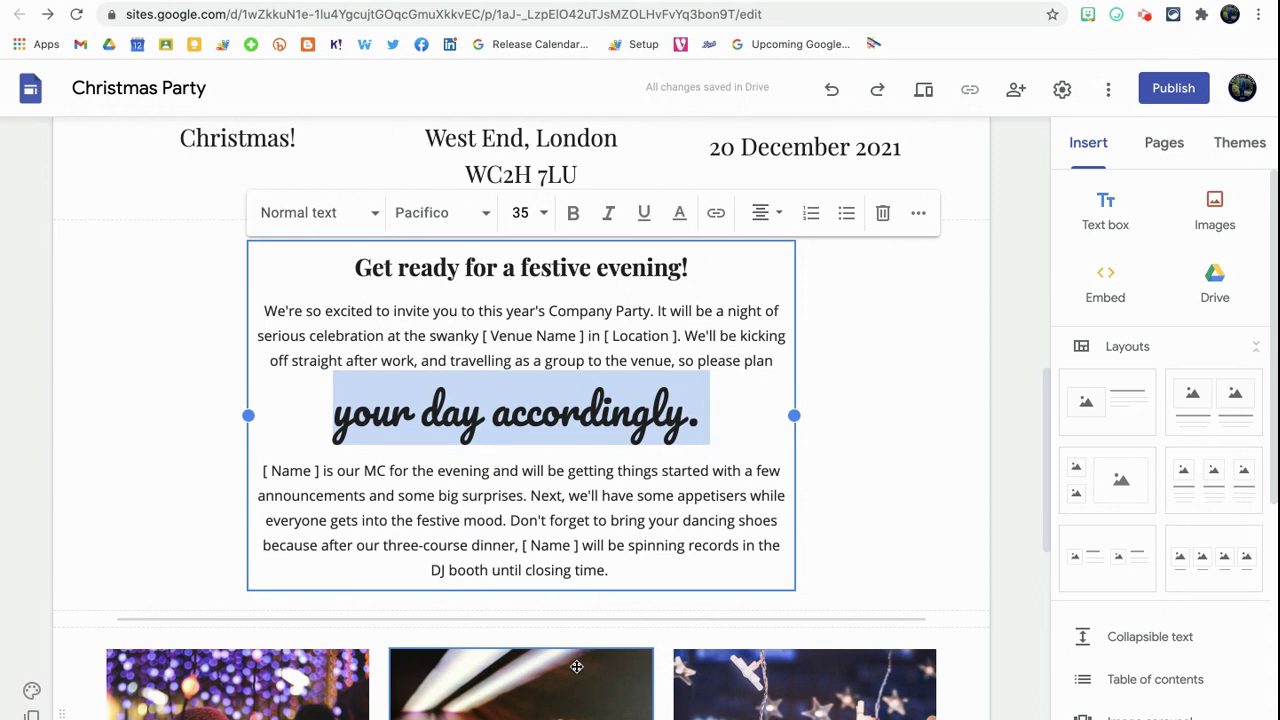
{"action": "scroll", "coordinate": [576, 667], "scroll_direction": "up", "scroll_amount": 1}
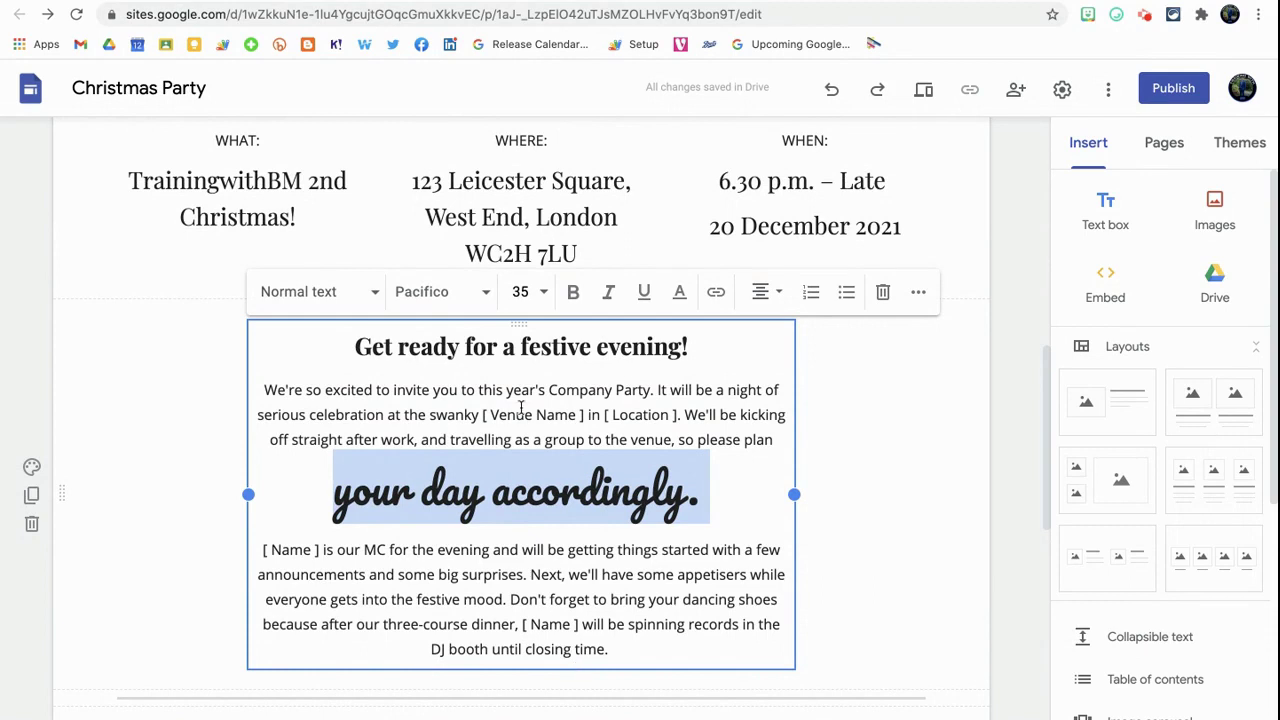
Apply bold, italic and underline to the '[ Venue Name ]' placeholder
{"action": "left_click", "coordinate": [495, 414]}
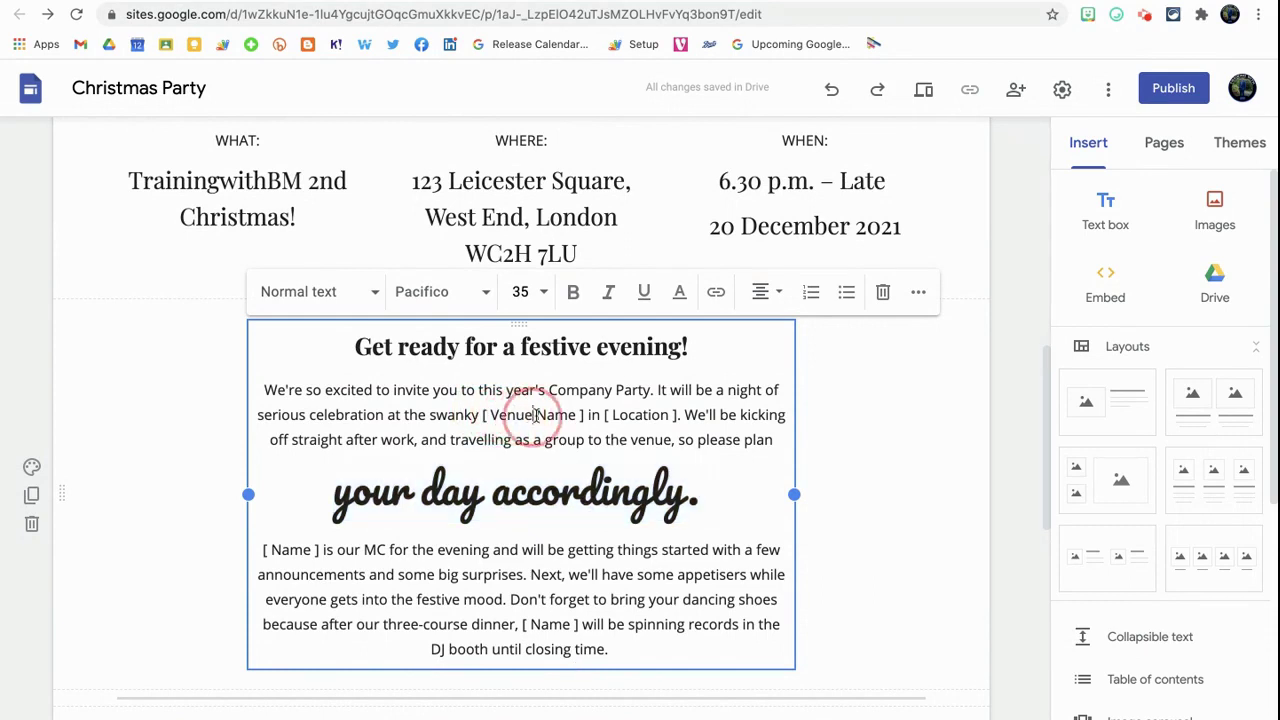
{"action": "left_click_drag", "start_coordinate": [482, 414], "coordinate": [590, 414]}
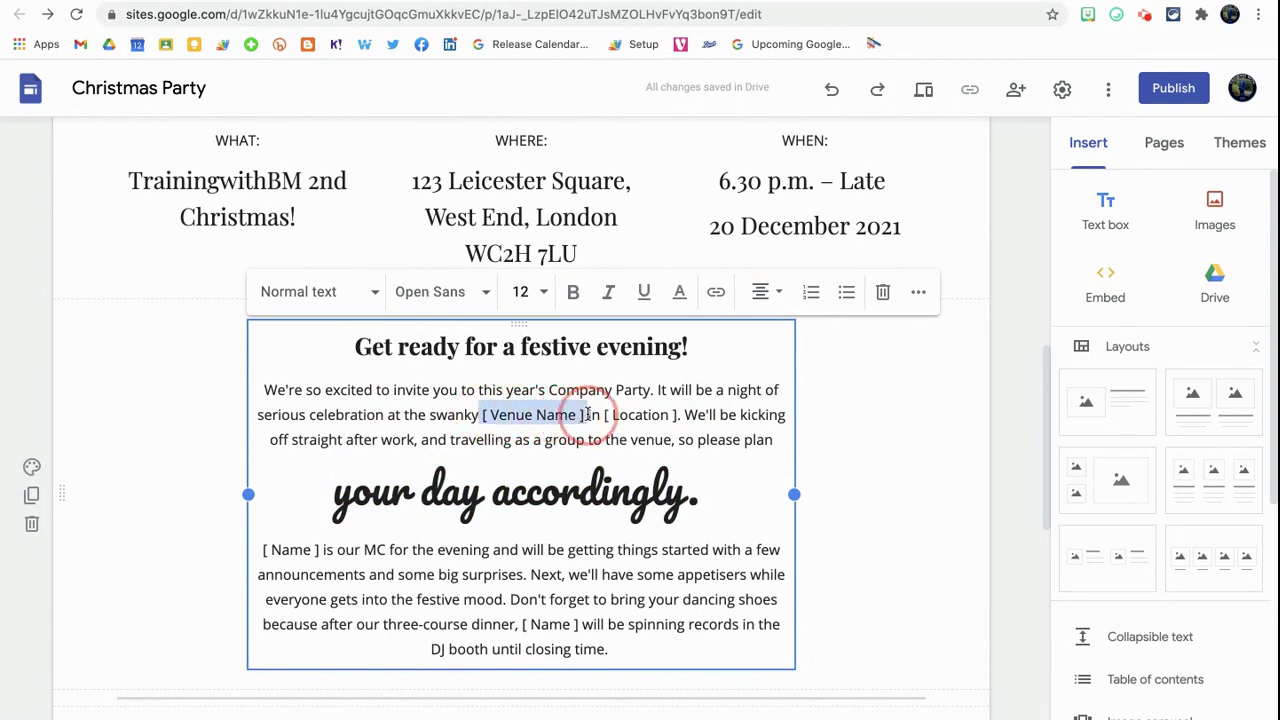
{"action": "left_click", "coordinate": [573, 295]}
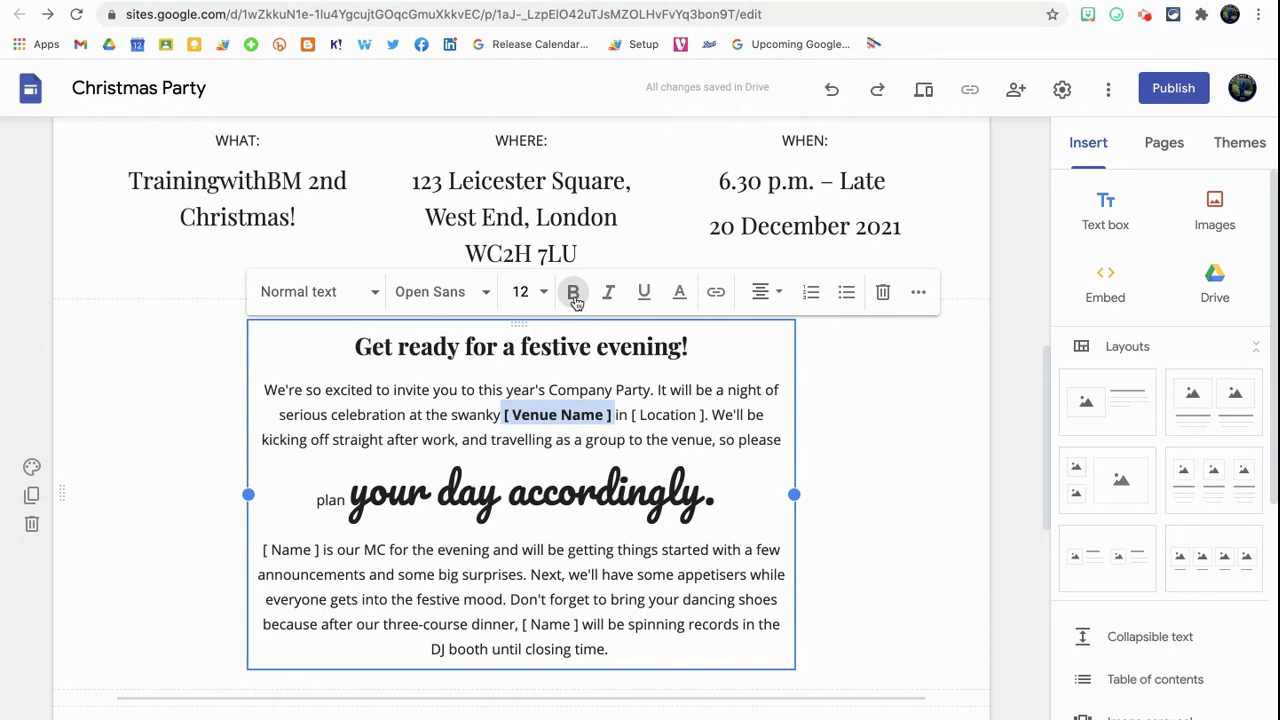
{"action": "left_click", "coordinate": [608, 294]}
{"action": "left_click", "coordinate": [645, 293]}
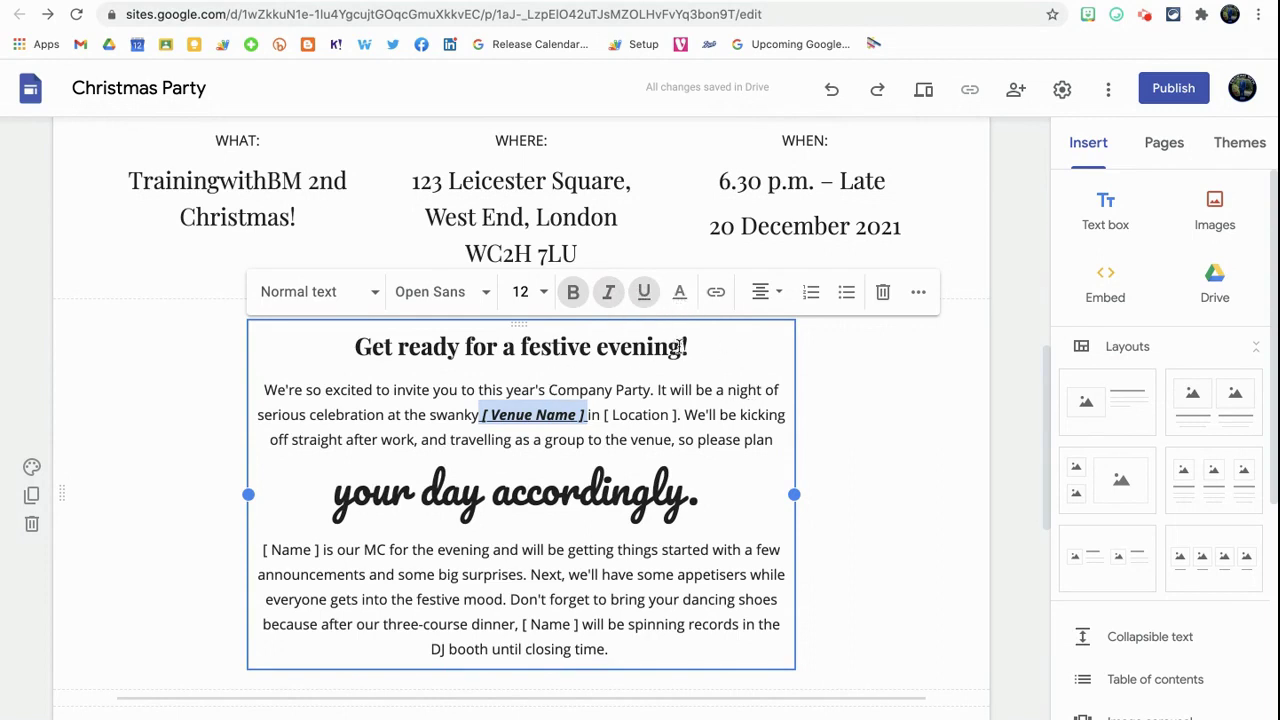
{"action": "left_click", "coordinate": [590, 346]}
Colour the heading word 'festive' red, then change it to custom green #04ff00
{"action": "double_click", "coordinate": [530, 346]}
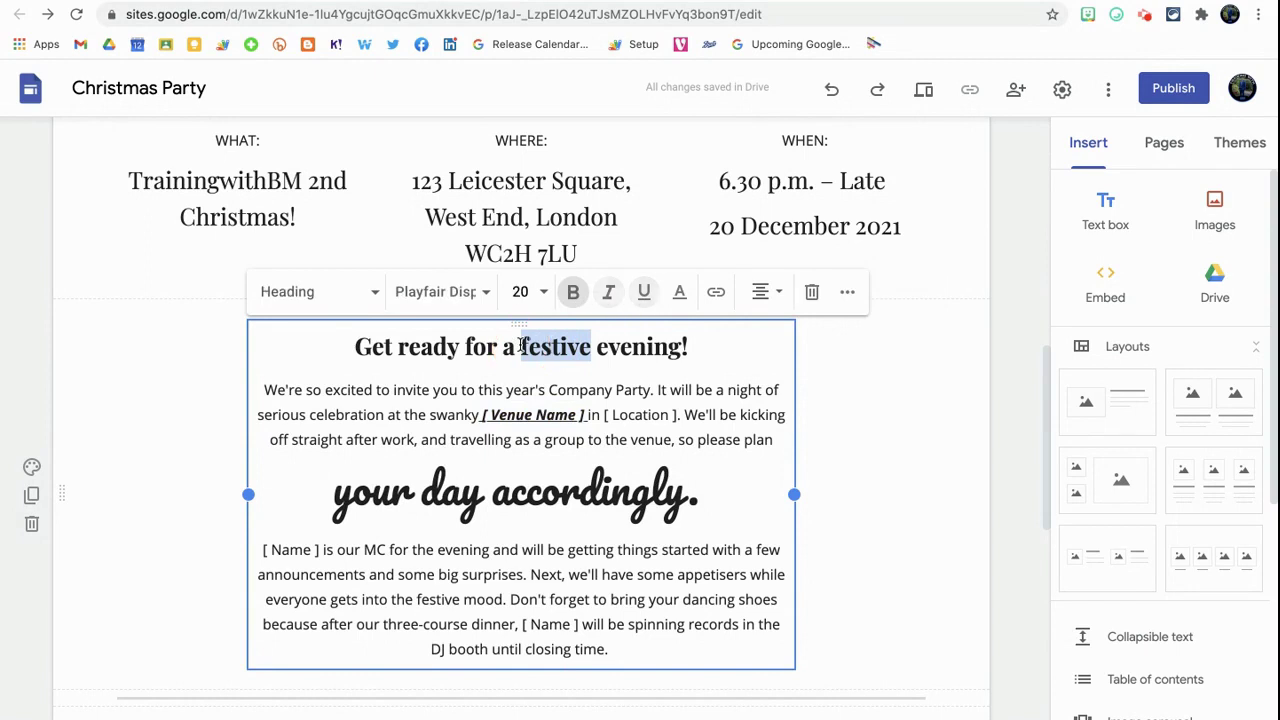
{"action": "left_click", "coordinate": [675, 291]}
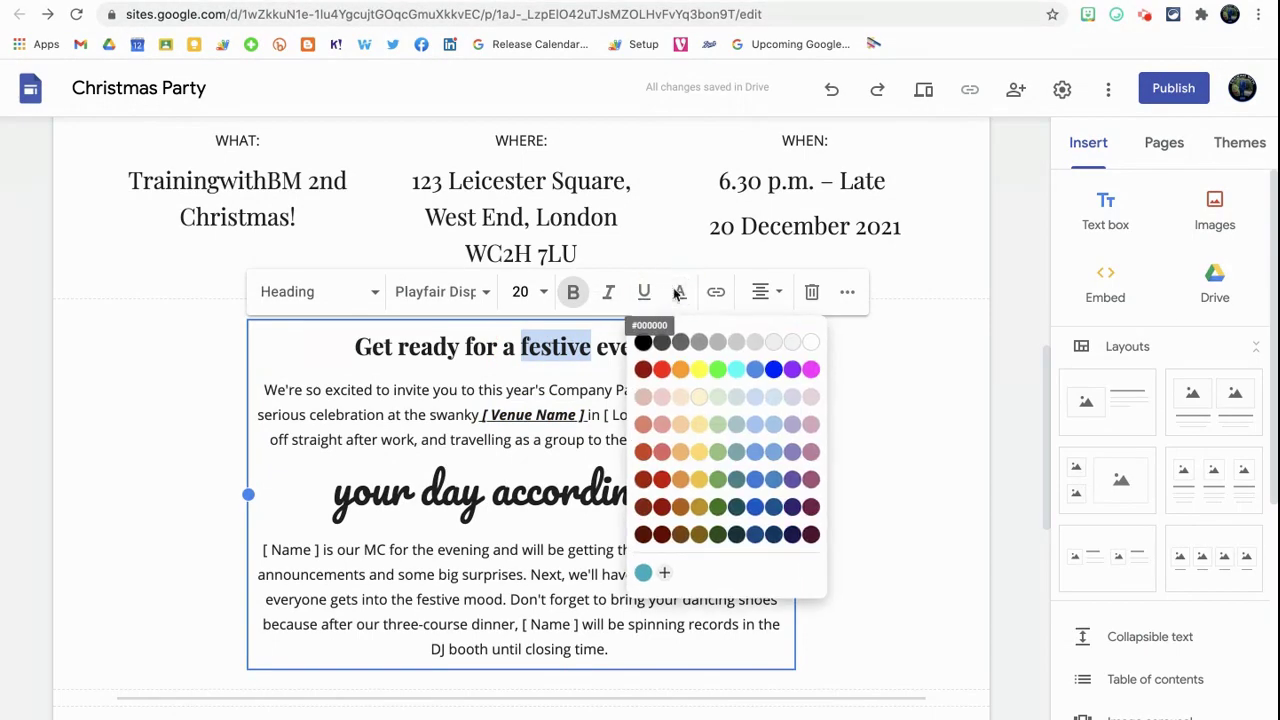
{"action": "left_click", "coordinate": [660, 372]}
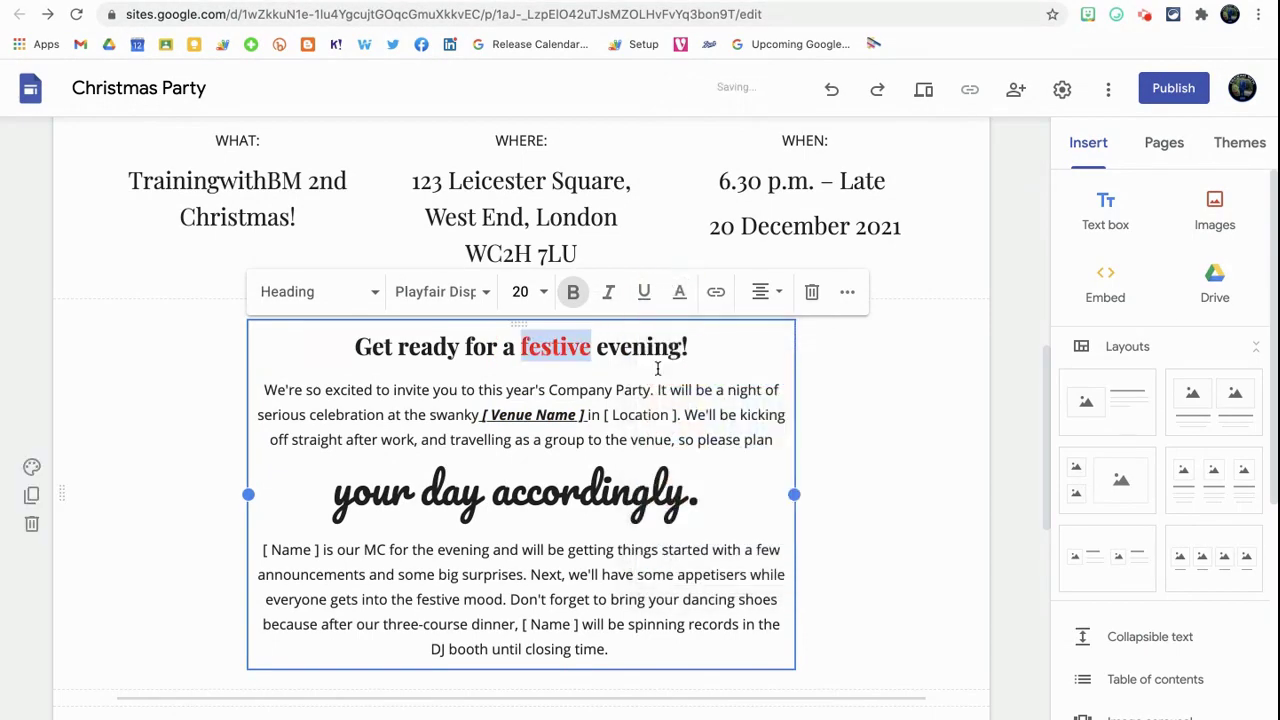
{"action": "left_click", "coordinate": [678, 291]}
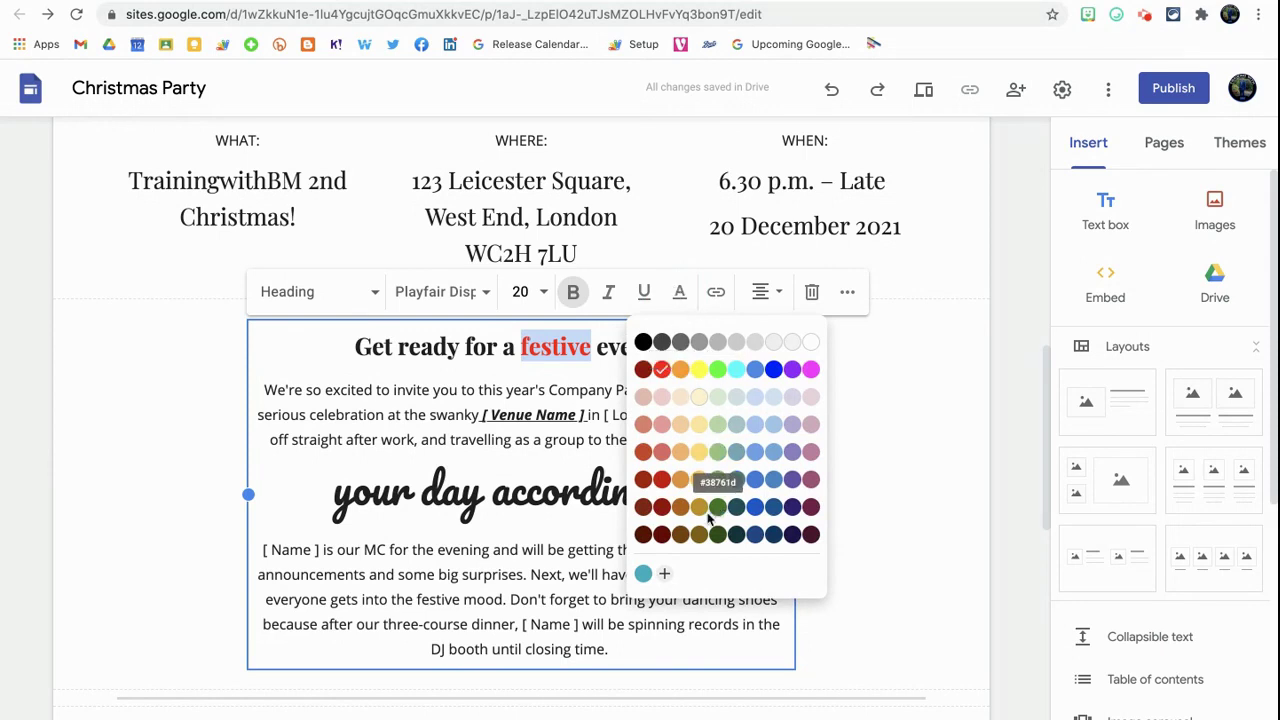
{"action": "left_click", "coordinate": [664, 576]}
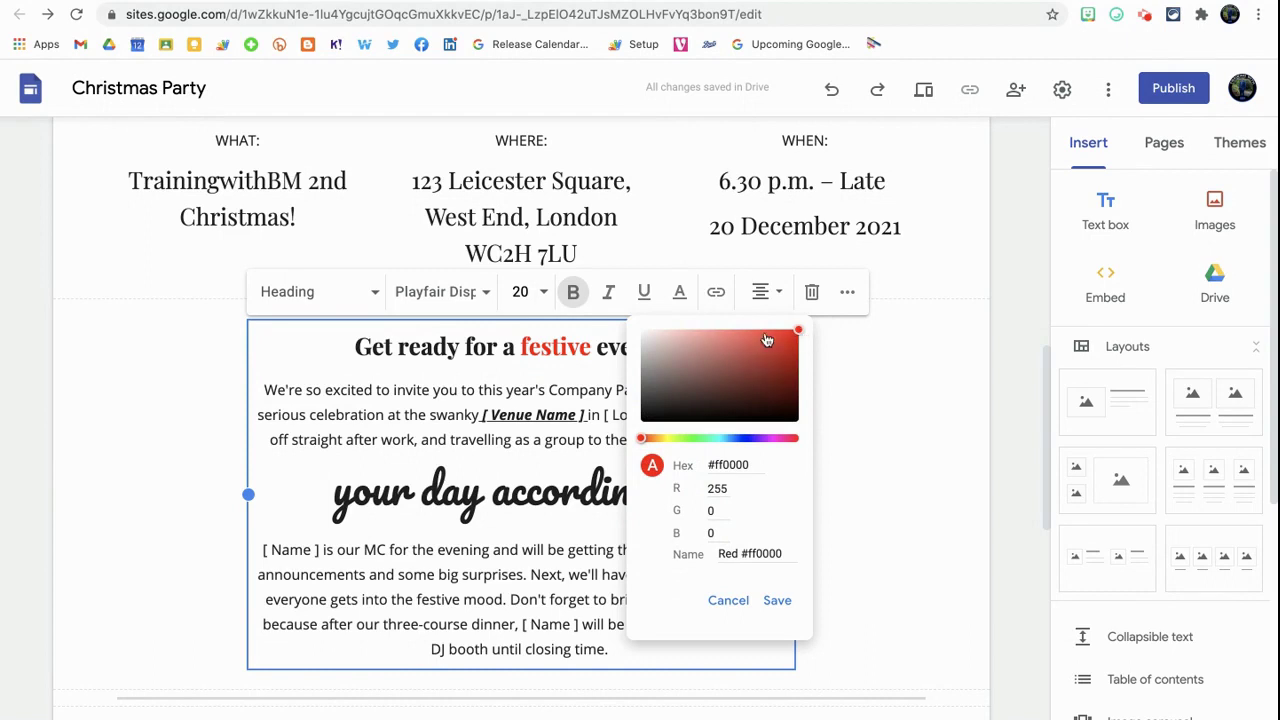
{"action": "left_click", "coordinate": [717, 438]}
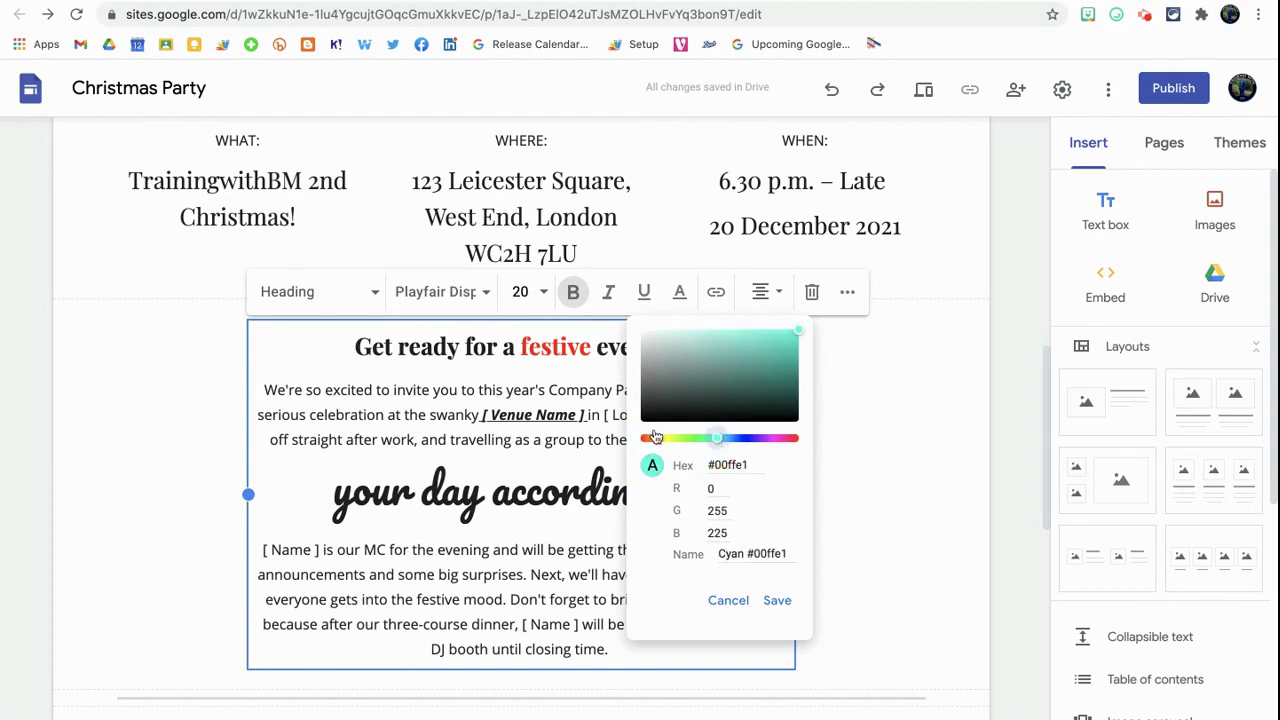
{"action": "left_click", "coordinate": [694, 440]}
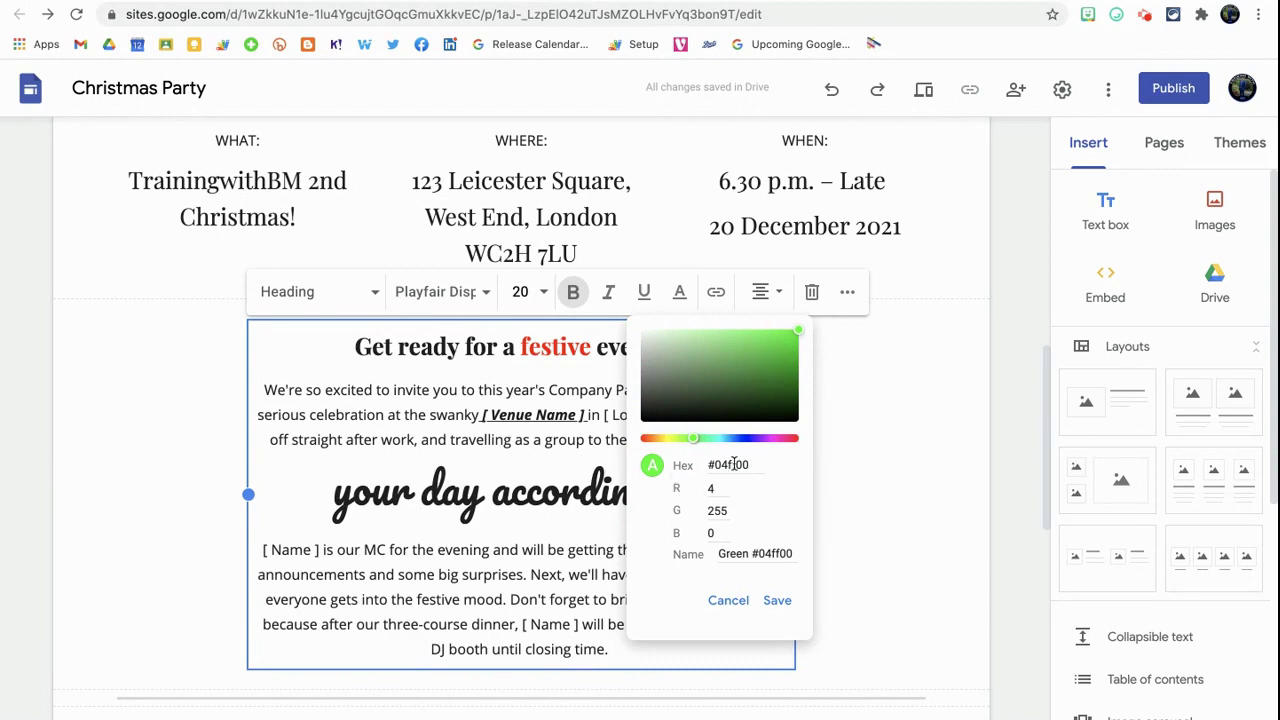
{"action": "left_click", "coordinate": [778, 601]}
Select the heading word 'evening!'
{"action": "left_click", "coordinate": [593, 345]}
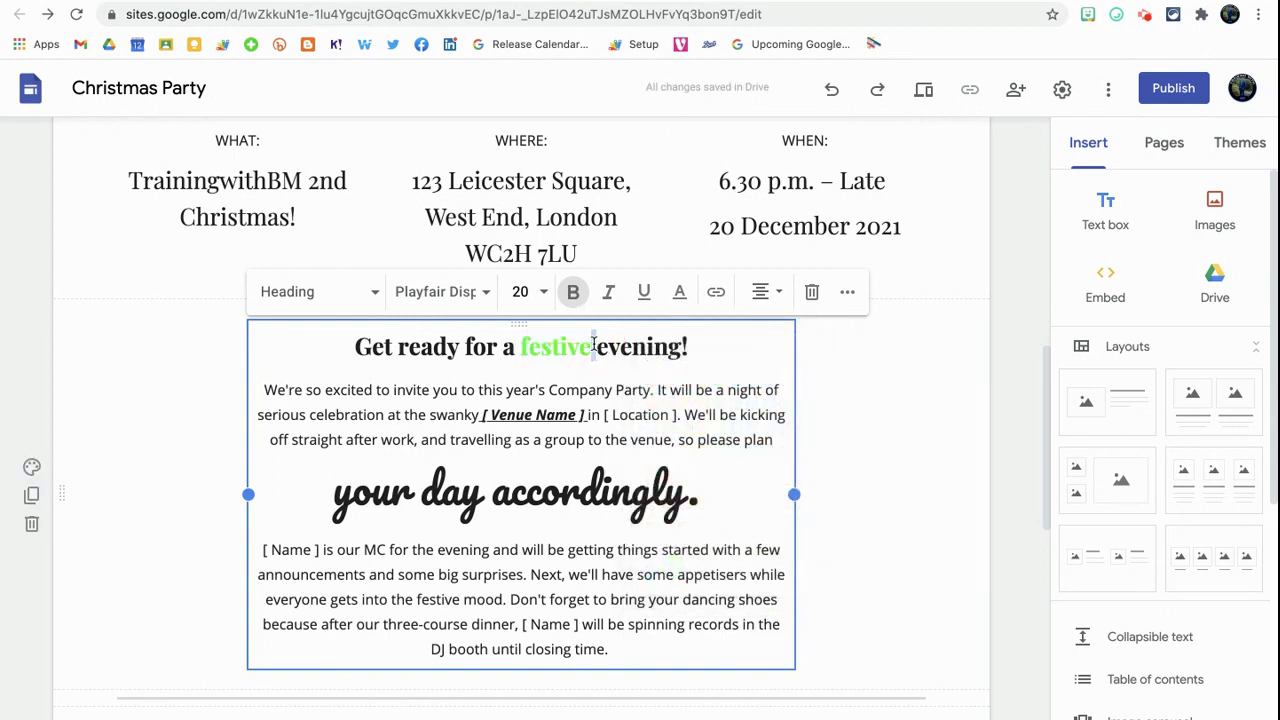
{"action": "left_click", "coordinate": [727, 363]}
{"action": "left_click_drag", "start_coordinate": [599, 345], "coordinate": [687, 345]}
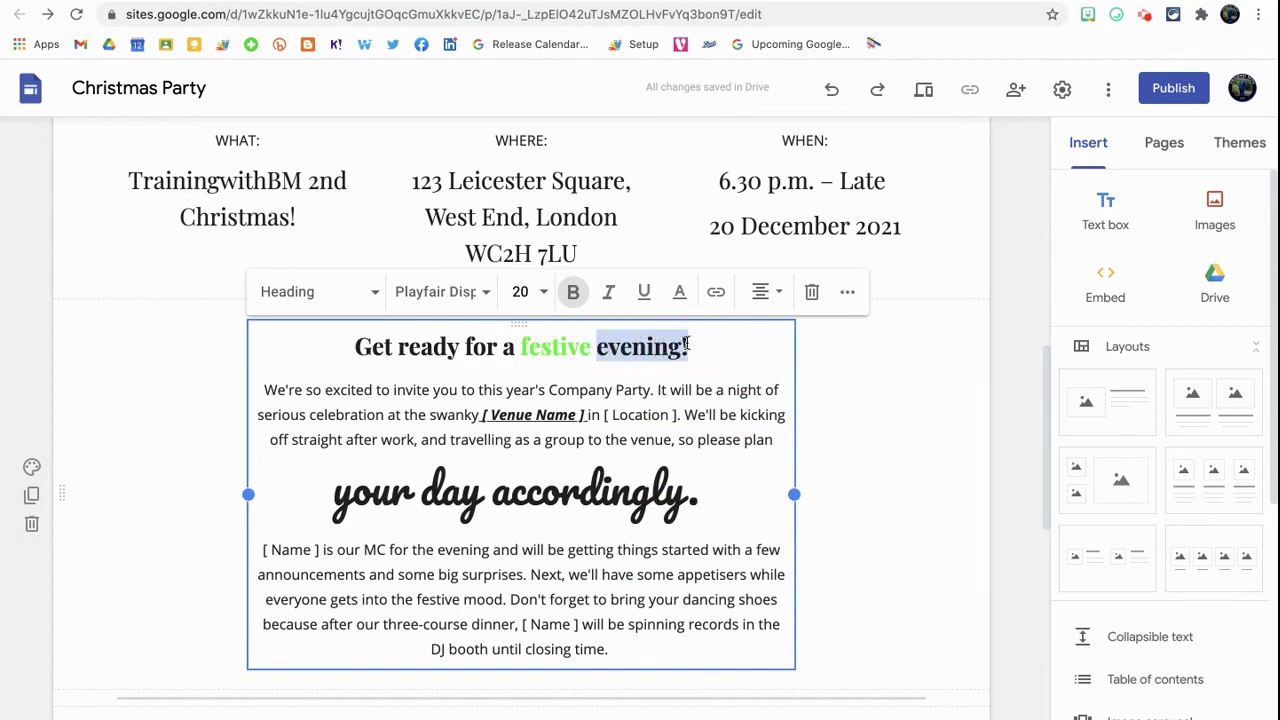
Link 'evening!' to the RSVP page, then select the first body paragraph through 'plan'
{"action": "left_click", "coordinate": [716, 292]}
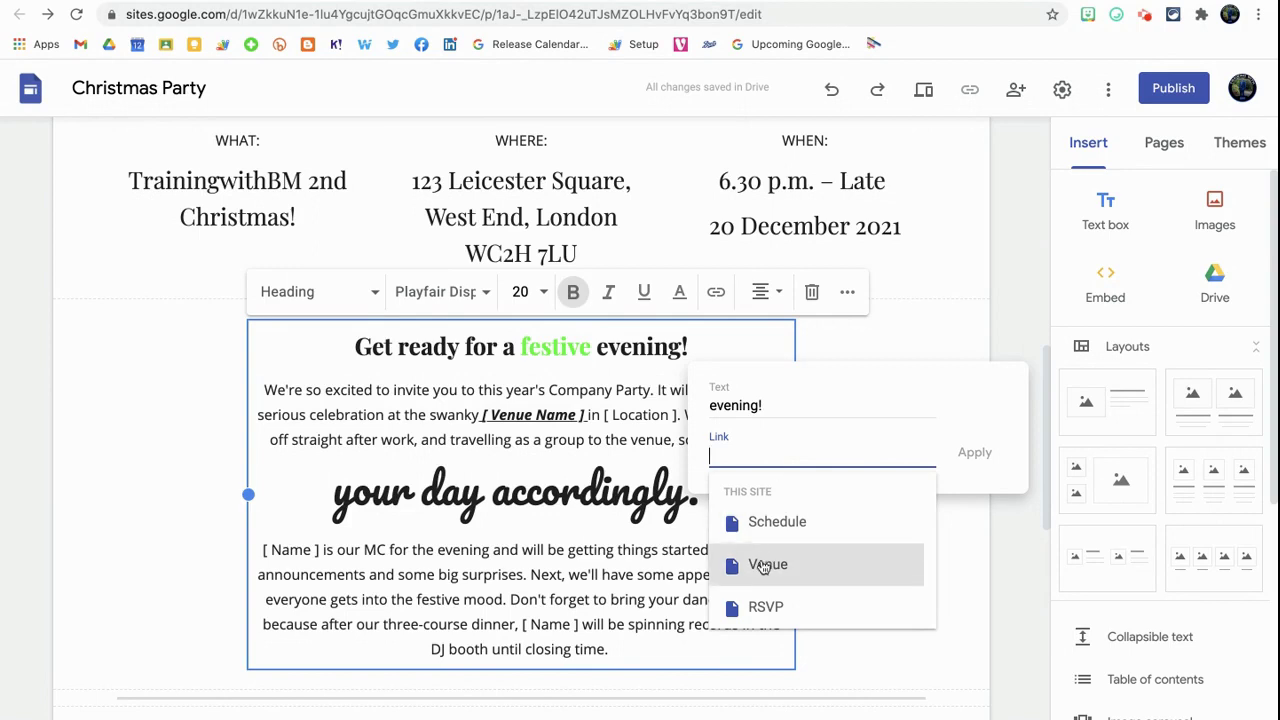
{"action": "left_click", "coordinate": [757, 604]}
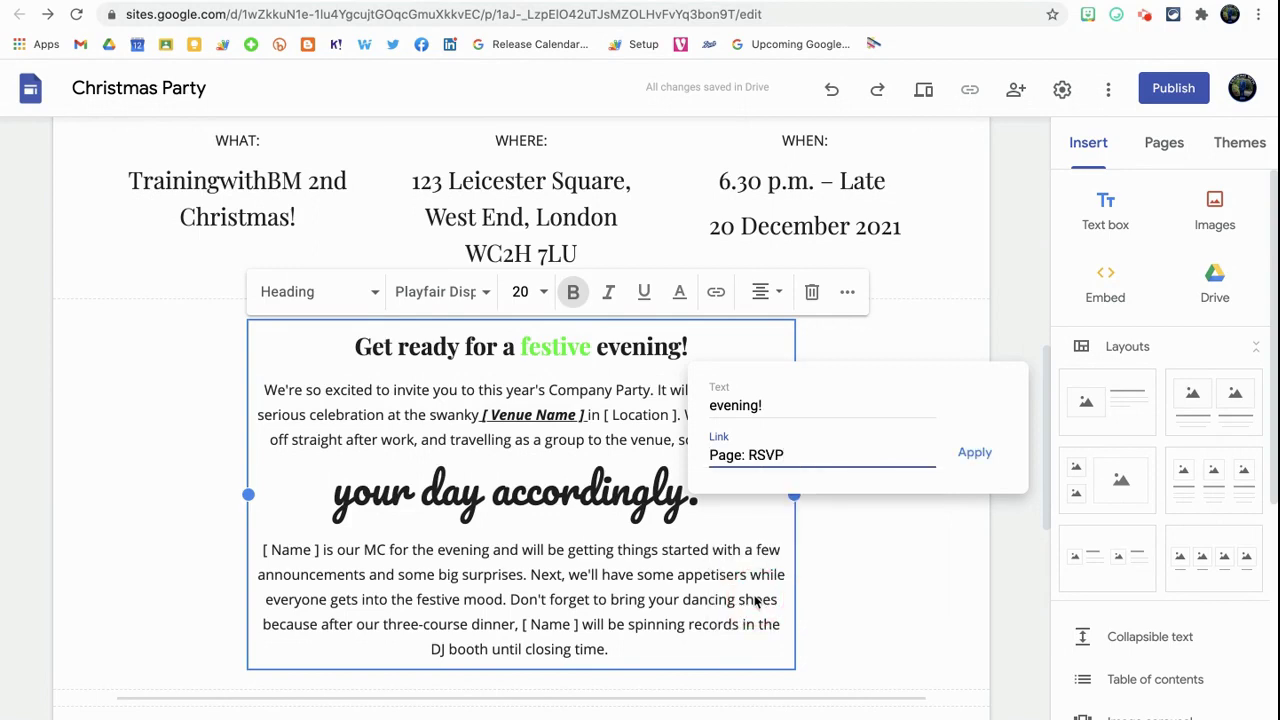
{"action": "left_click", "coordinate": [963, 458]}
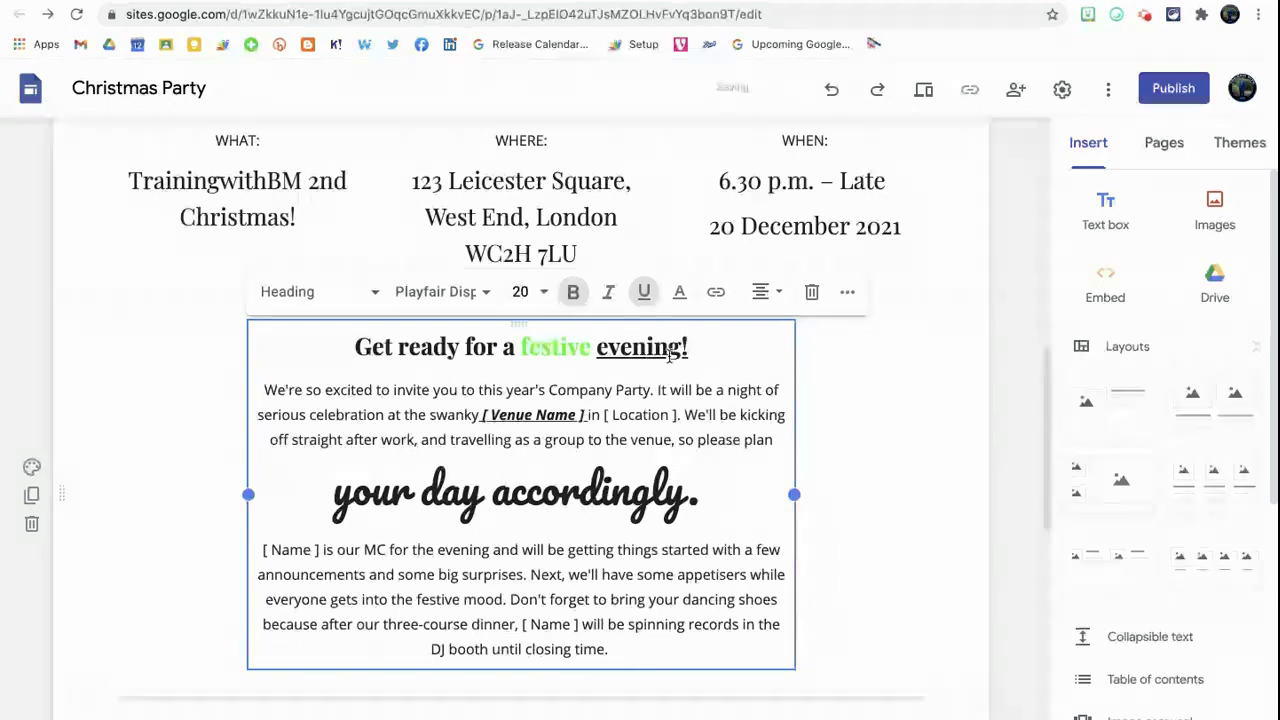
{"action": "left_click", "coordinate": [632, 346]}
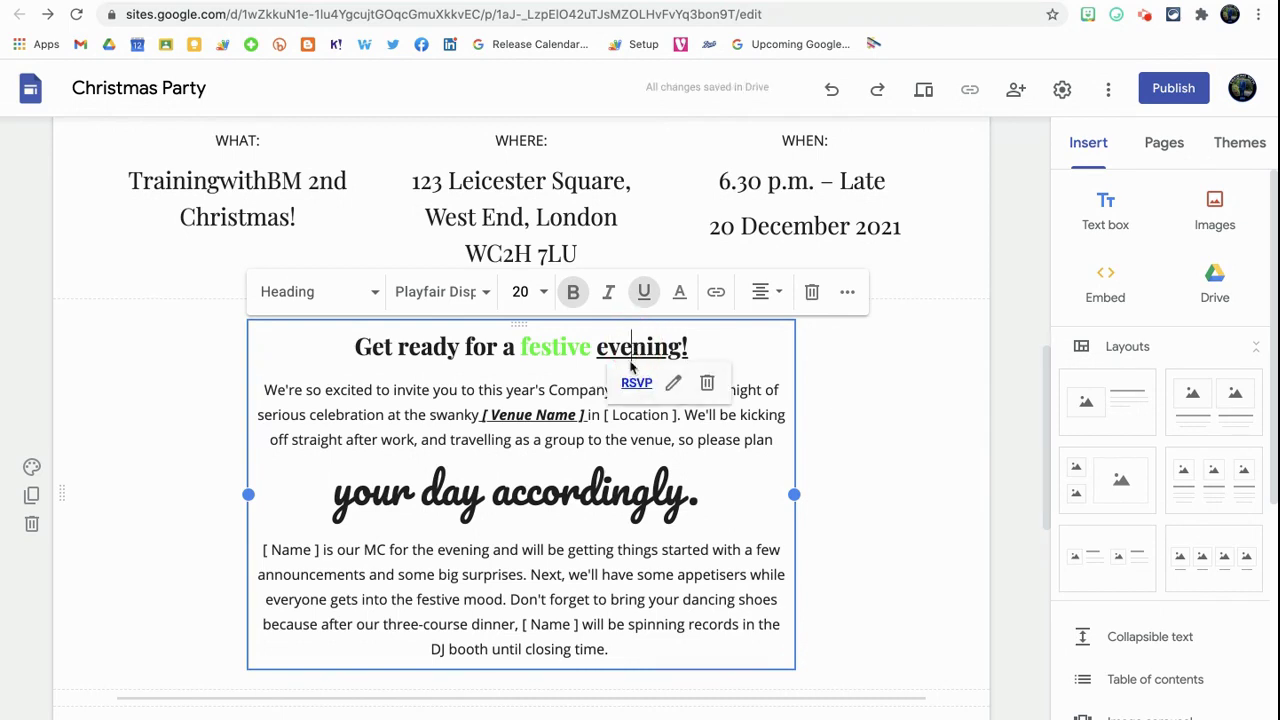
{"action": "left_click", "coordinate": [726, 343]}
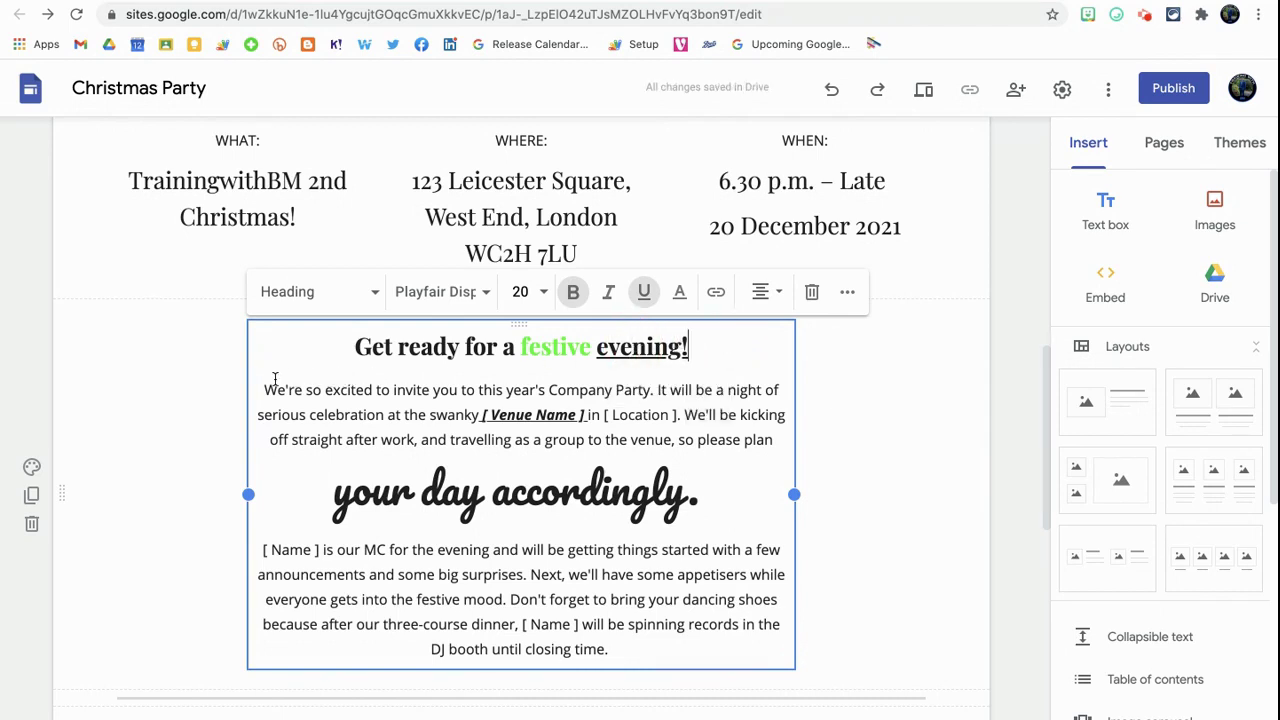
{"action": "left_click_drag", "start_coordinate": [263, 385], "coordinate": [468, 416]}
{"action": "left_click_drag", "start_coordinate": [625, 445], "coordinate": [775, 425]}
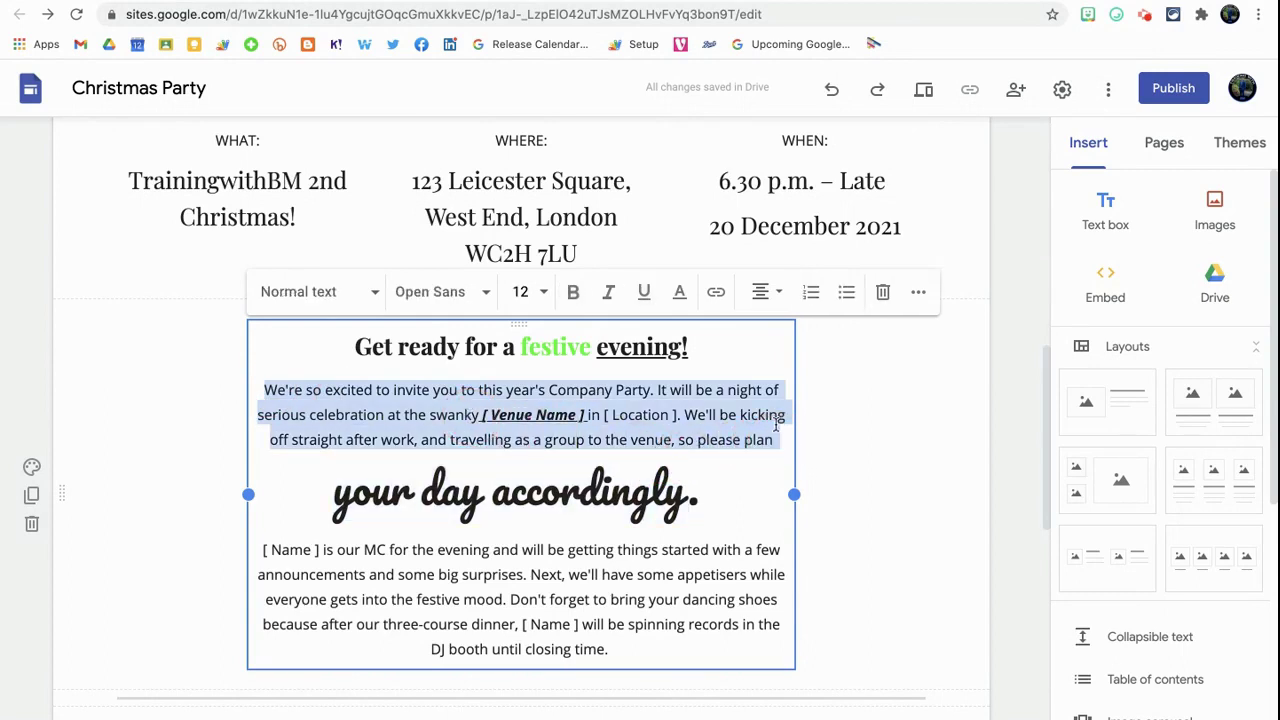
Left-align the first body paragraph, then re-centre the 'your day accordingly.' line
{"action": "left_click", "coordinate": [770, 294]}
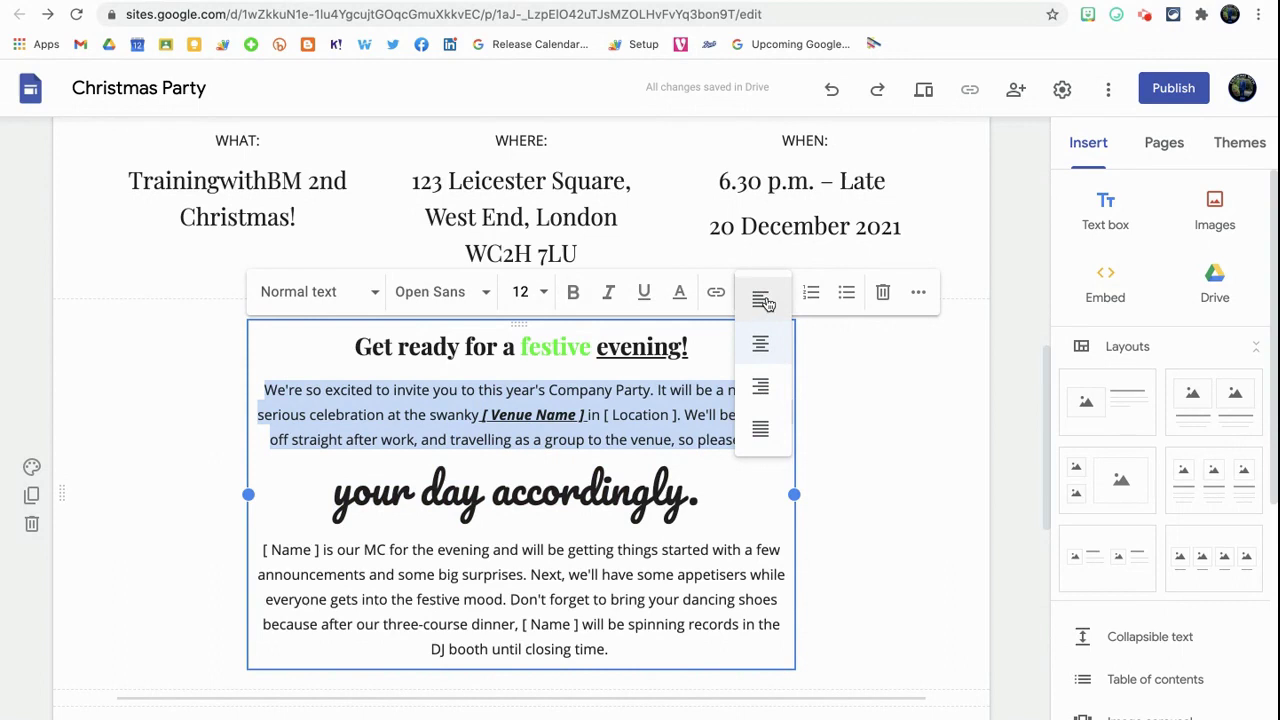
{"action": "left_click", "coordinate": [763, 300]}
{"action": "left_click_drag", "start_coordinate": [622, 512], "coordinate": [230, 491]}
{"action": "left_click", "coordinate": [743, 294]}
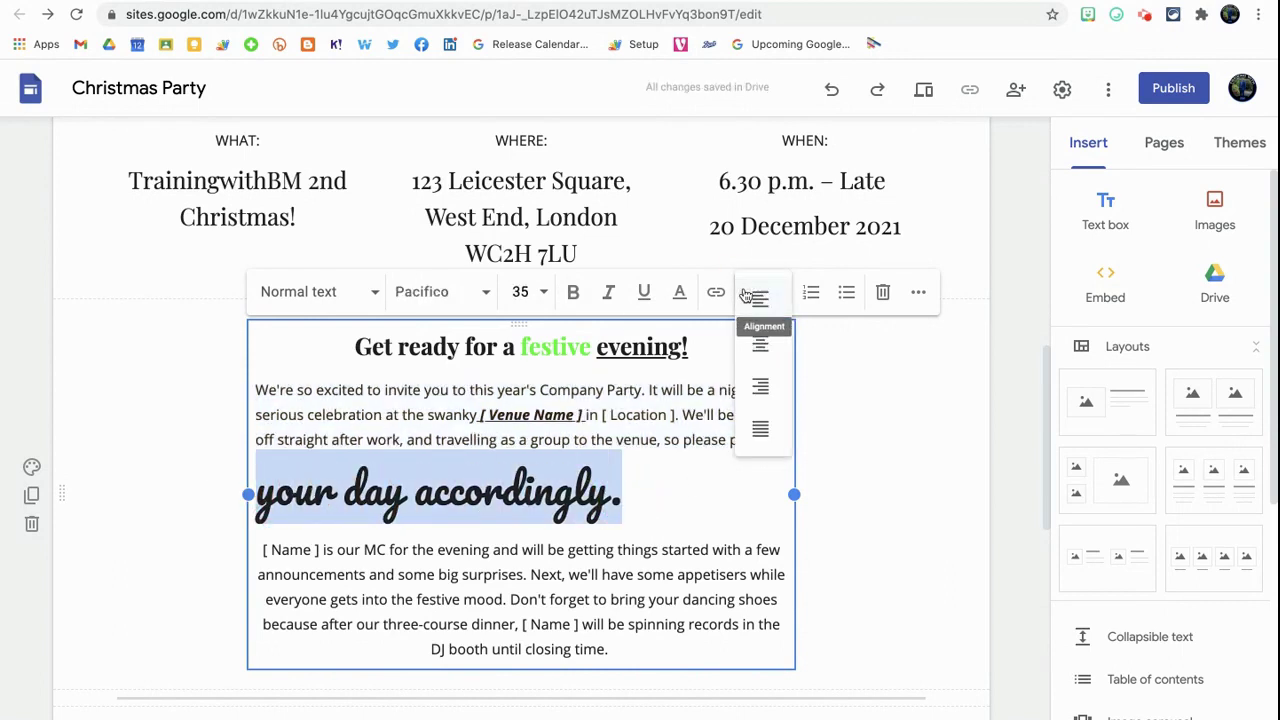
{"action": "left_click", "coordinate": [759, 341]}
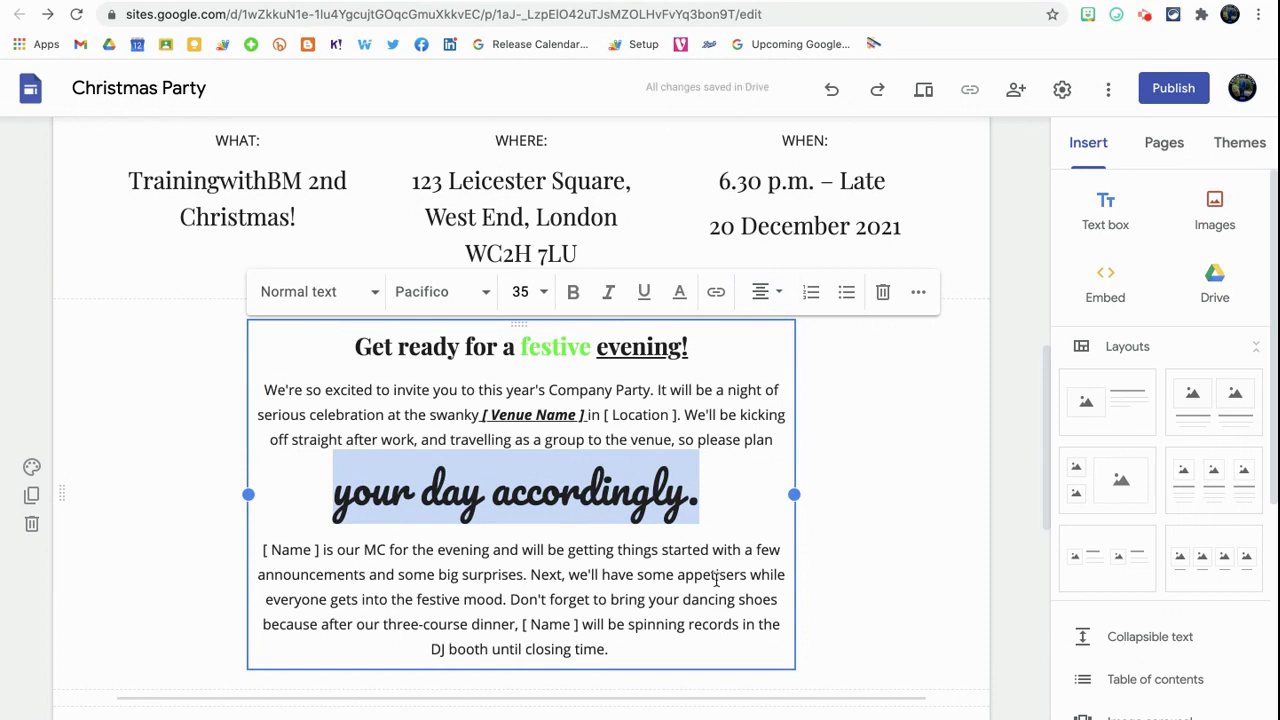
{"action": "left_click", "coordinate": [716, 494]}
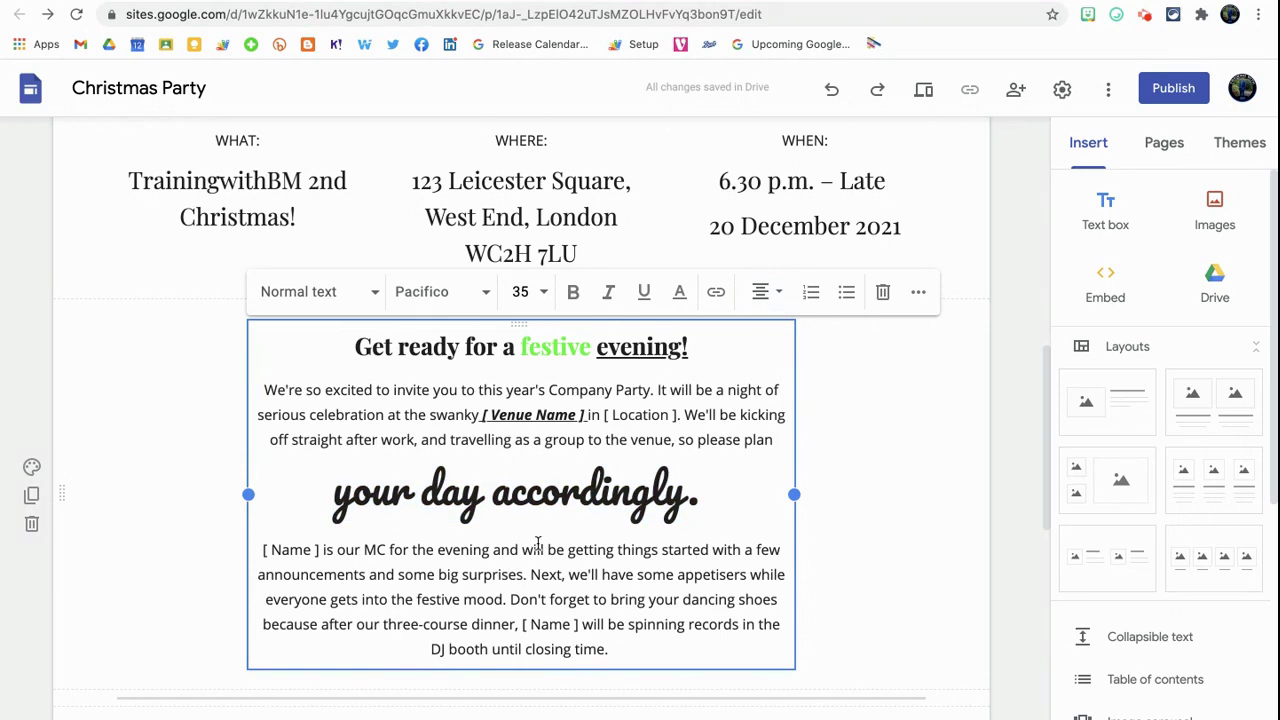
Left-align the closing '[ Name ] is our MC' paragraph, toggling bullets on and off
{"action": "left_click_drag", "start_coordinate": [262, 548], "coordinate": [674, 634]}
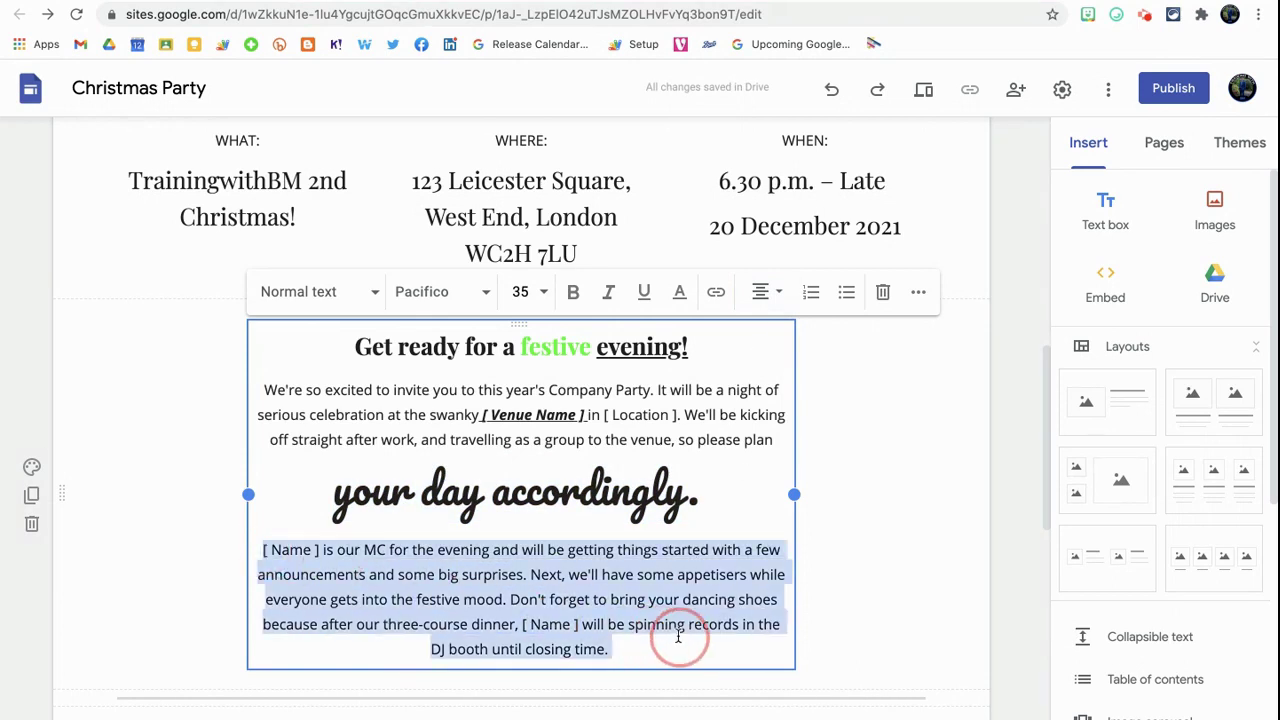
{"action": "left_click", "coordinate": [775, 297]}
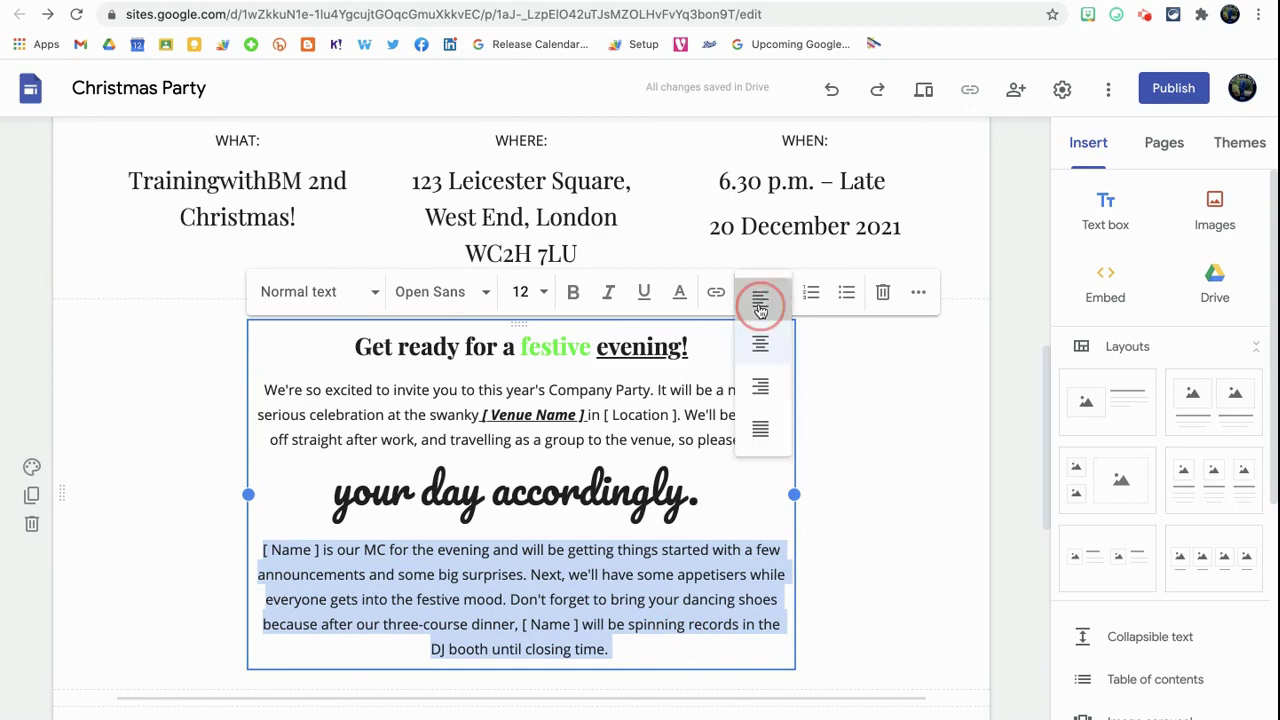
{"action": "left_click", "coordinate": [758, 304]}
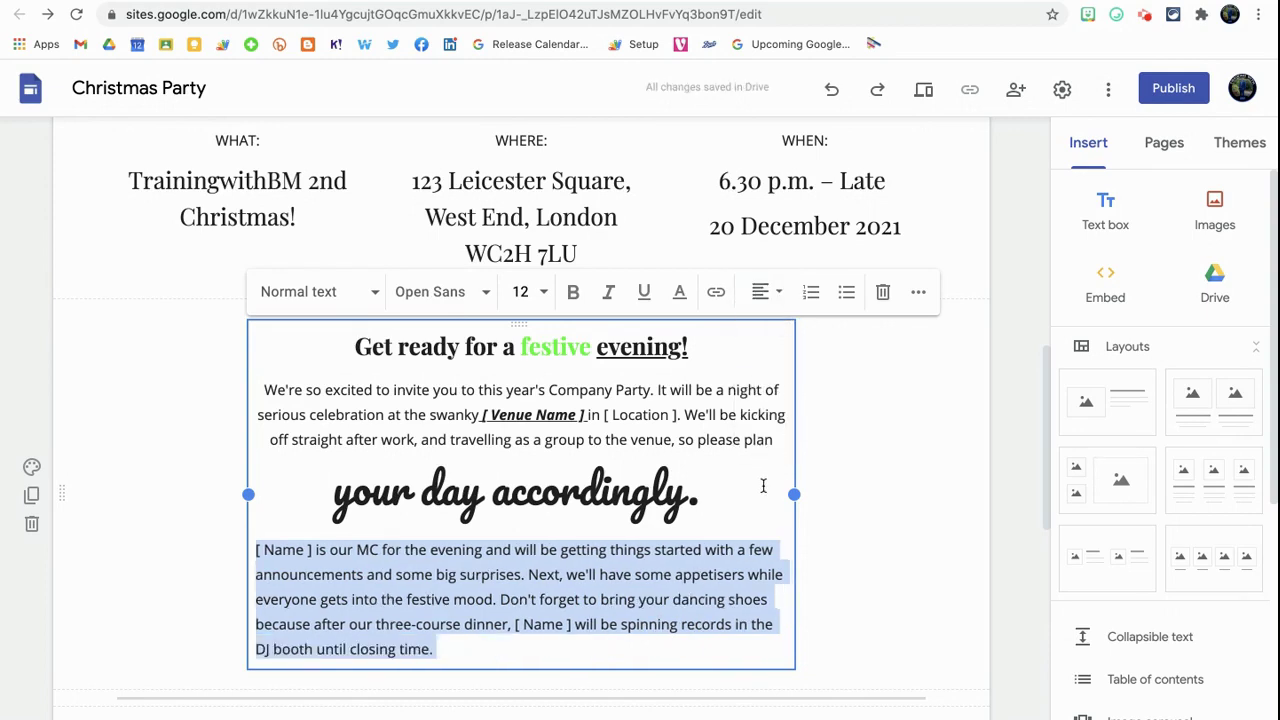
{"action": "left_click", "coordinate": [848, 292]}
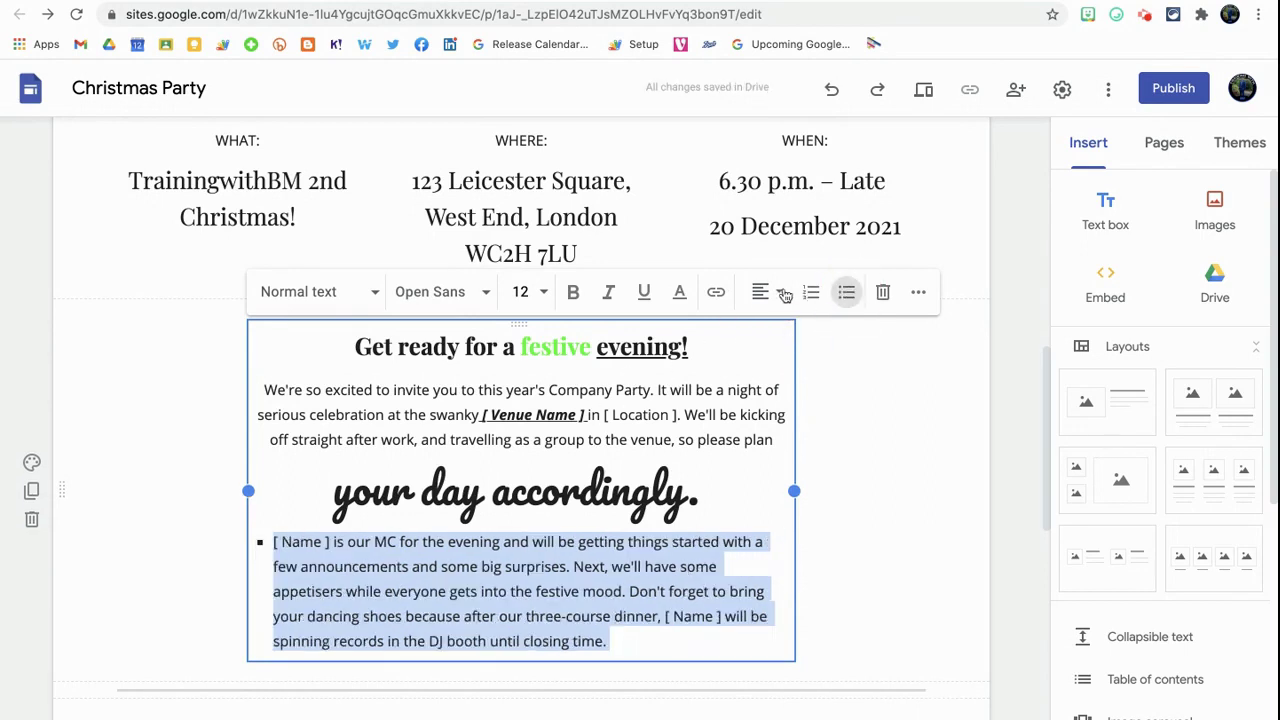
{"action": "left_click", "coordinate": [845, 290]}
{"action": "left_click", "coordinate": [848, 393]}
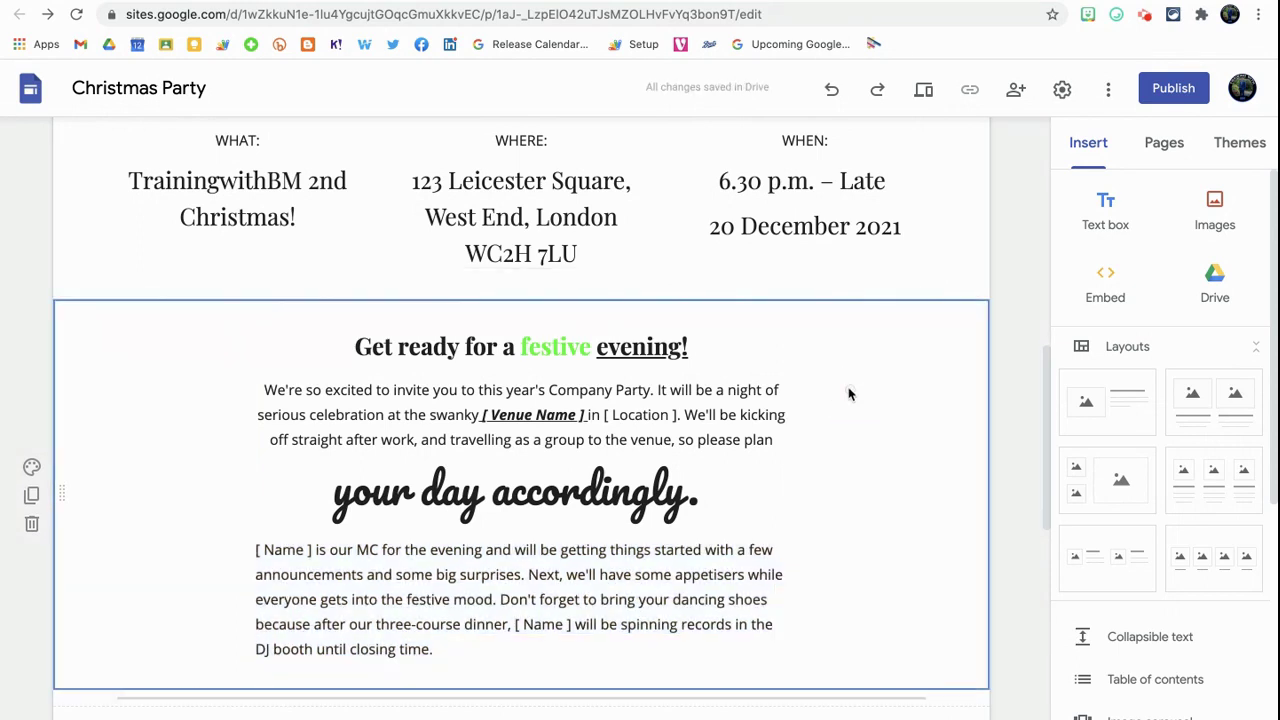